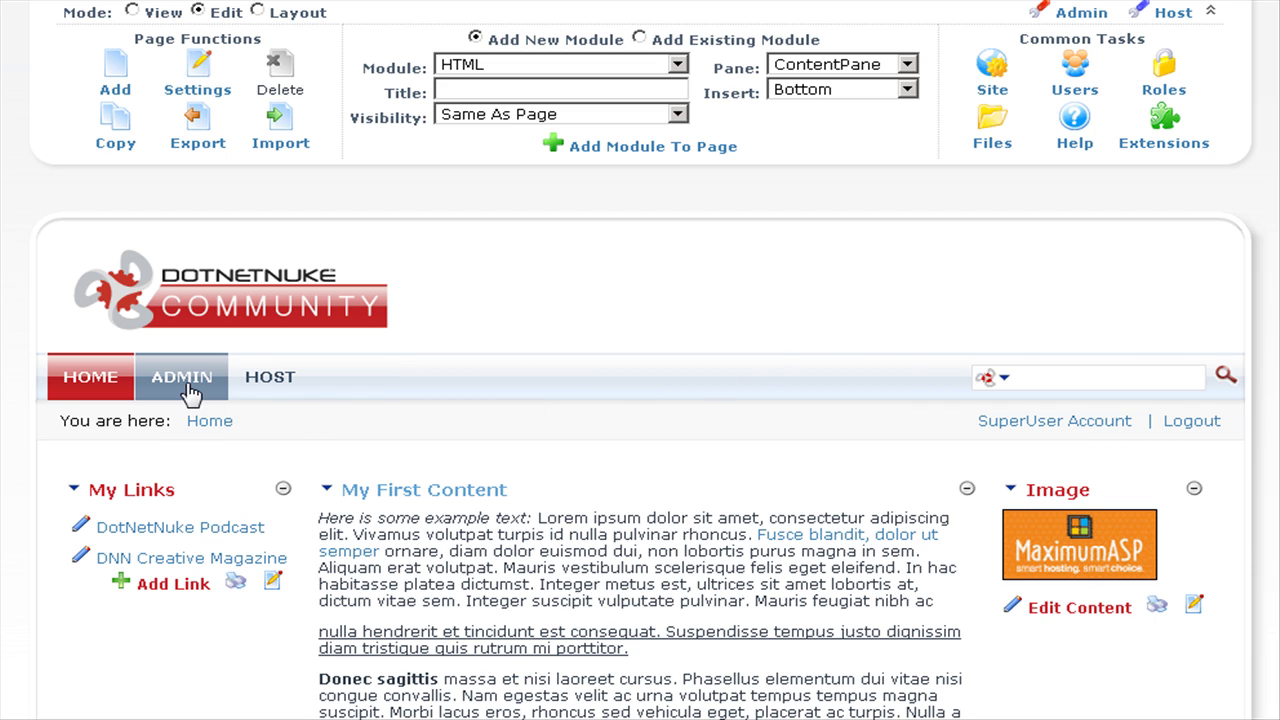
Open Site Settings from the ADMIN menu.
{"action": "mouse_move", "coordinate": [181, 386]}
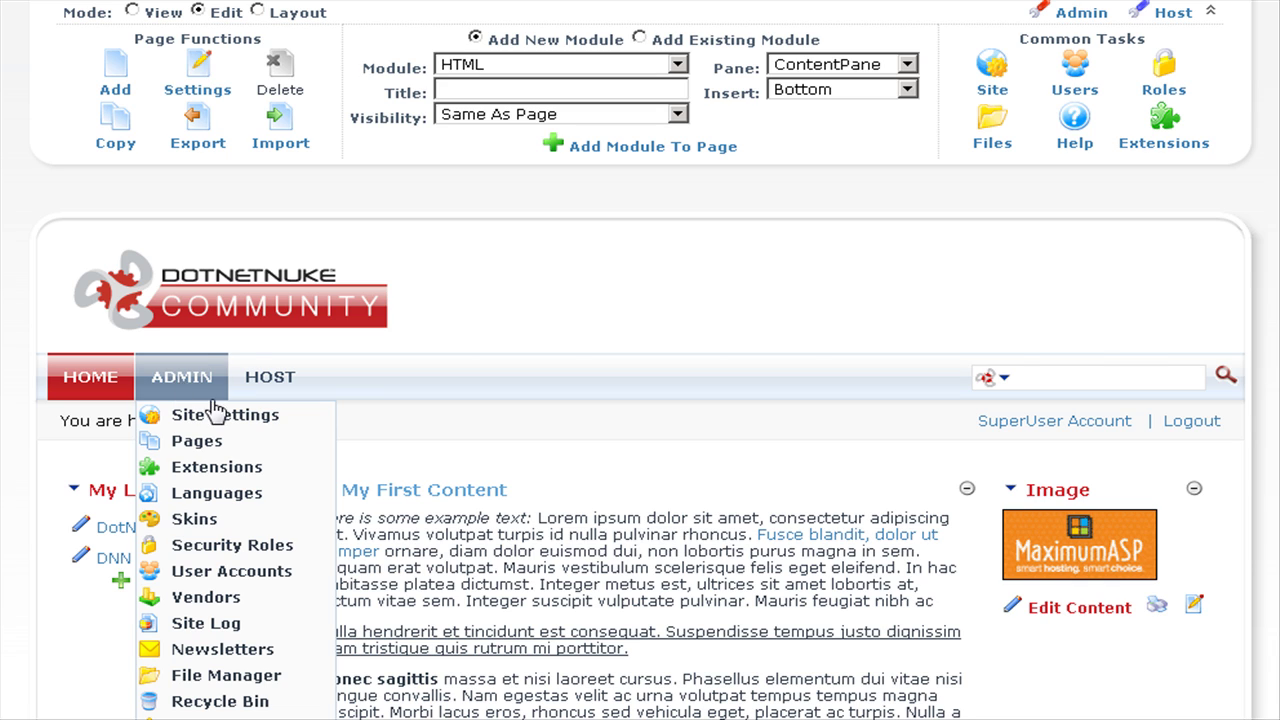
{"action": "left_click", "coordinate": [232, 422]}
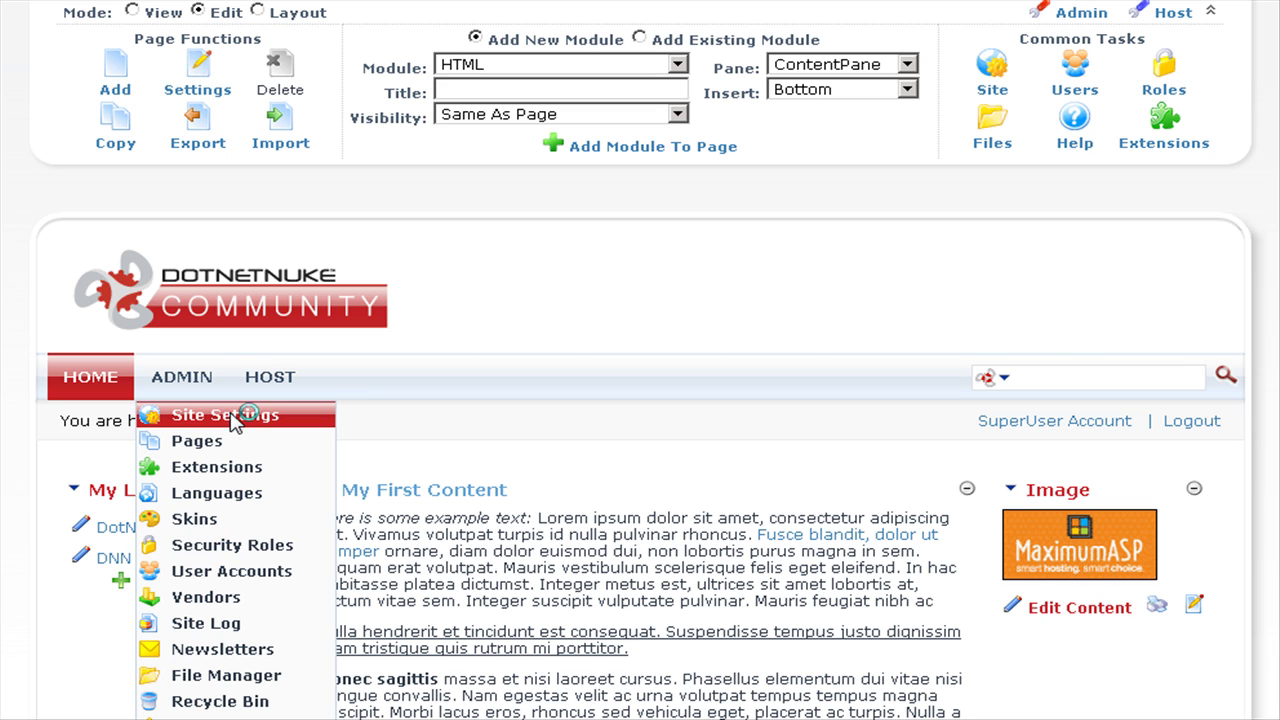
Expand the Appearance section of Site Settings to reveal the logo, background and skin options.
{"action": "scroll", "coordinate": [1137, 542], "scroll_direction": "down", "scroll_amount": 5}
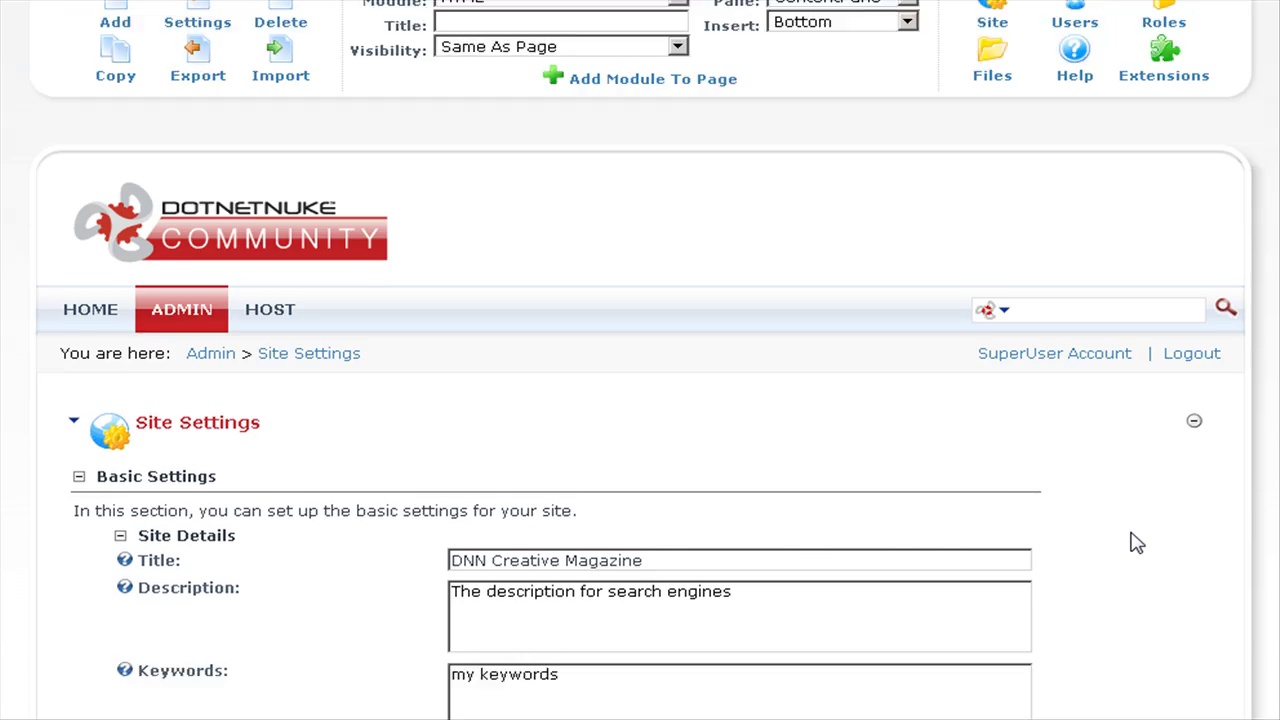
{"action": "scroll", "coordinate": [1137, 542], "scroll_direction": "down", "scroll_amount": 3}
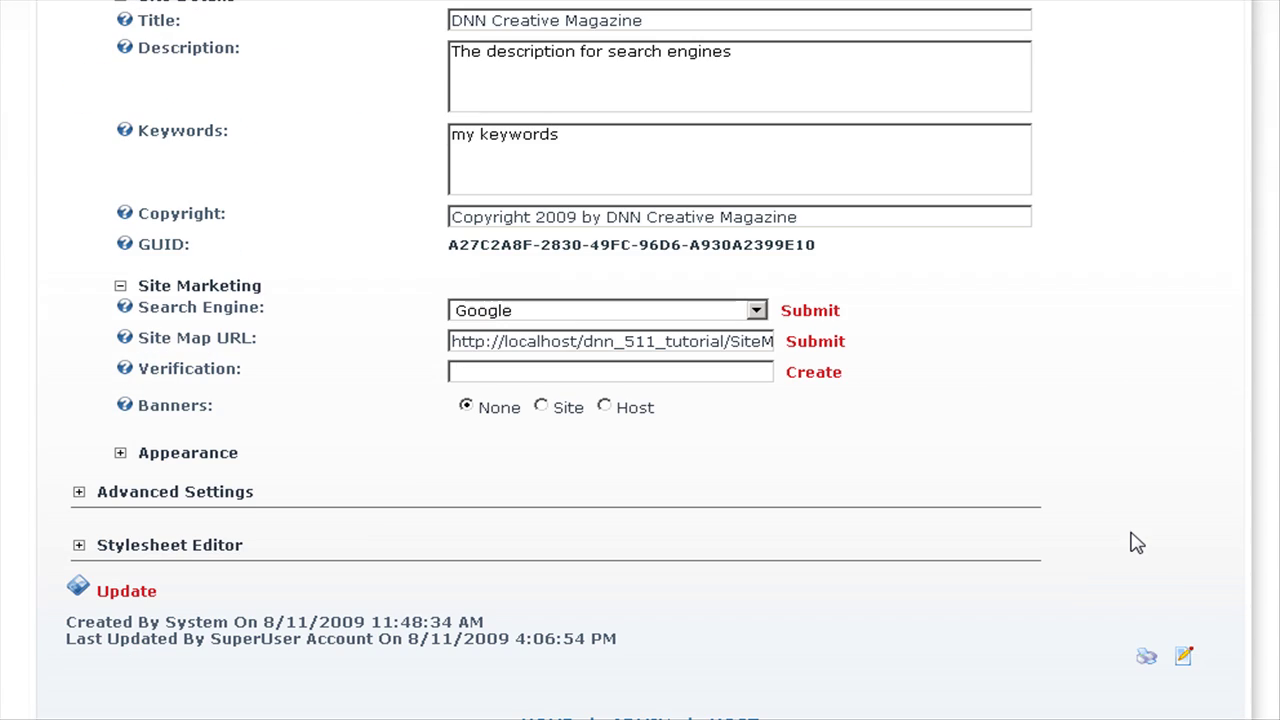
{"action": "left_click", "coordinate": [120, 454]}
{"action": "scroll", "coordinate": [1085, 504], "scroll_direction": "down", "scroll_amount": 3}
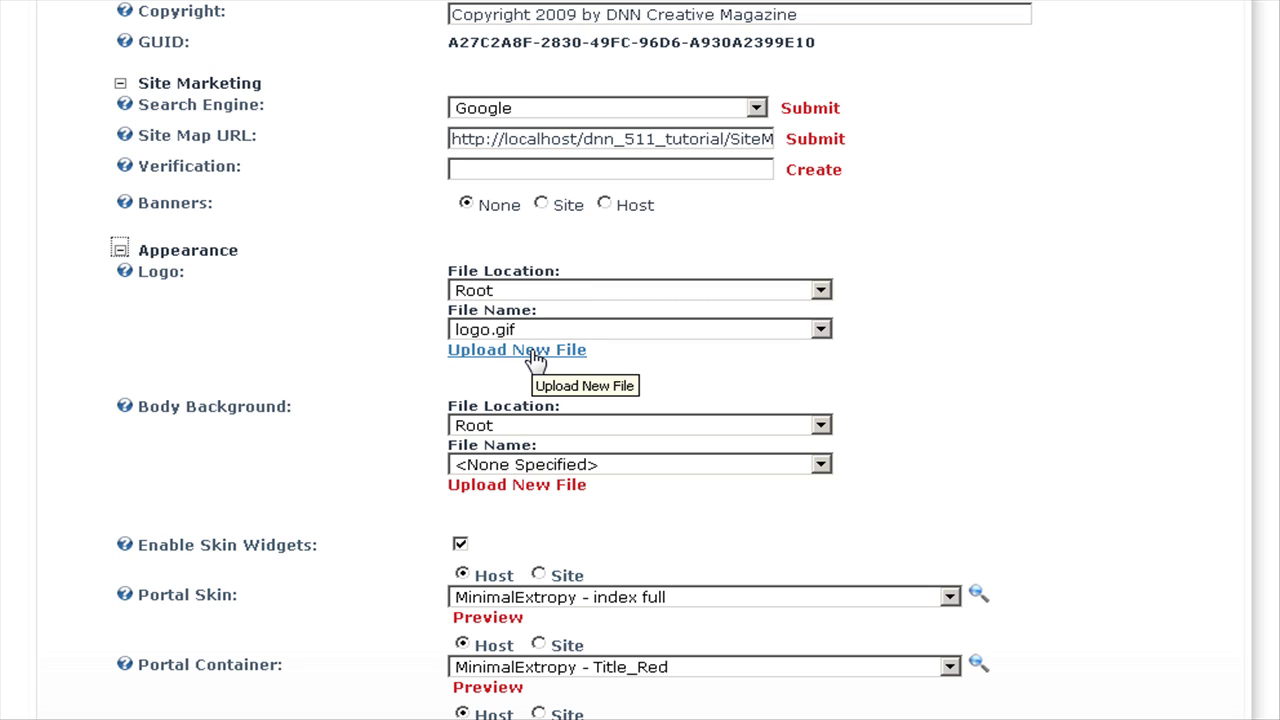
Upload DNNClogo_h73.gif as the site logo and save the Site Settings.
{"action": "left_click", "coordinate": [536, 351]}
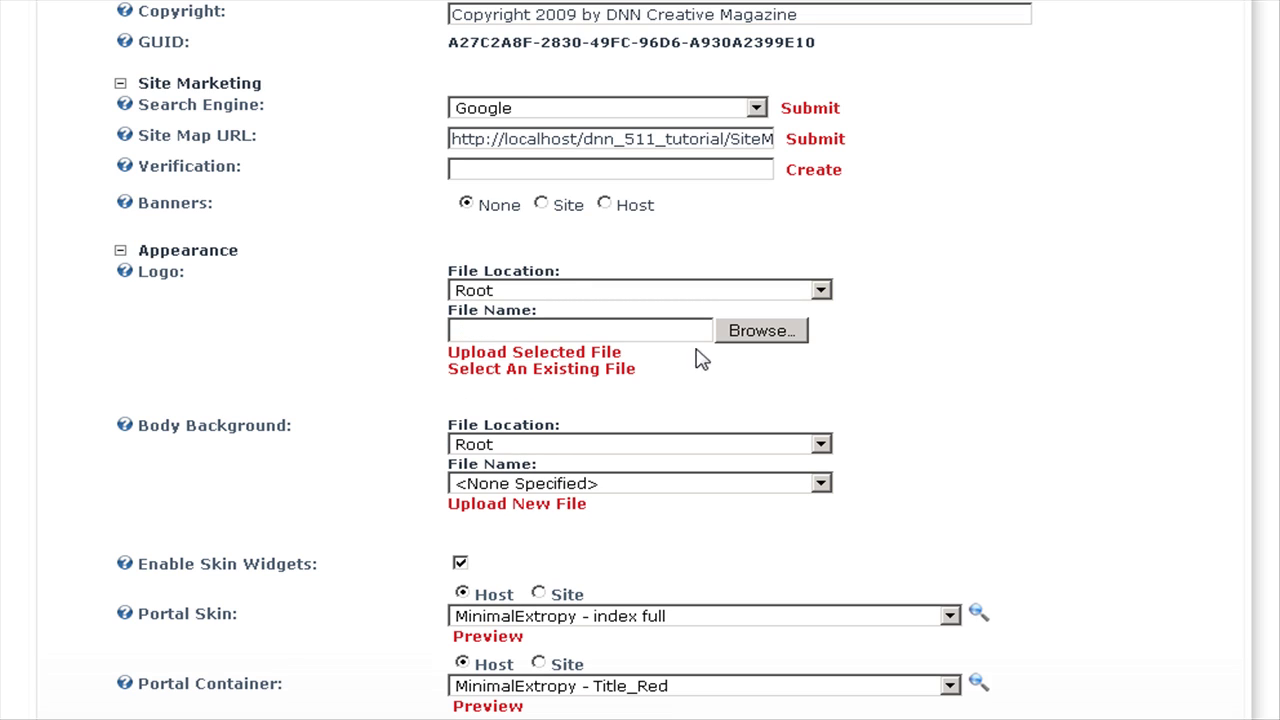
{"action": "left_click", "coordinate": [760, 334]}
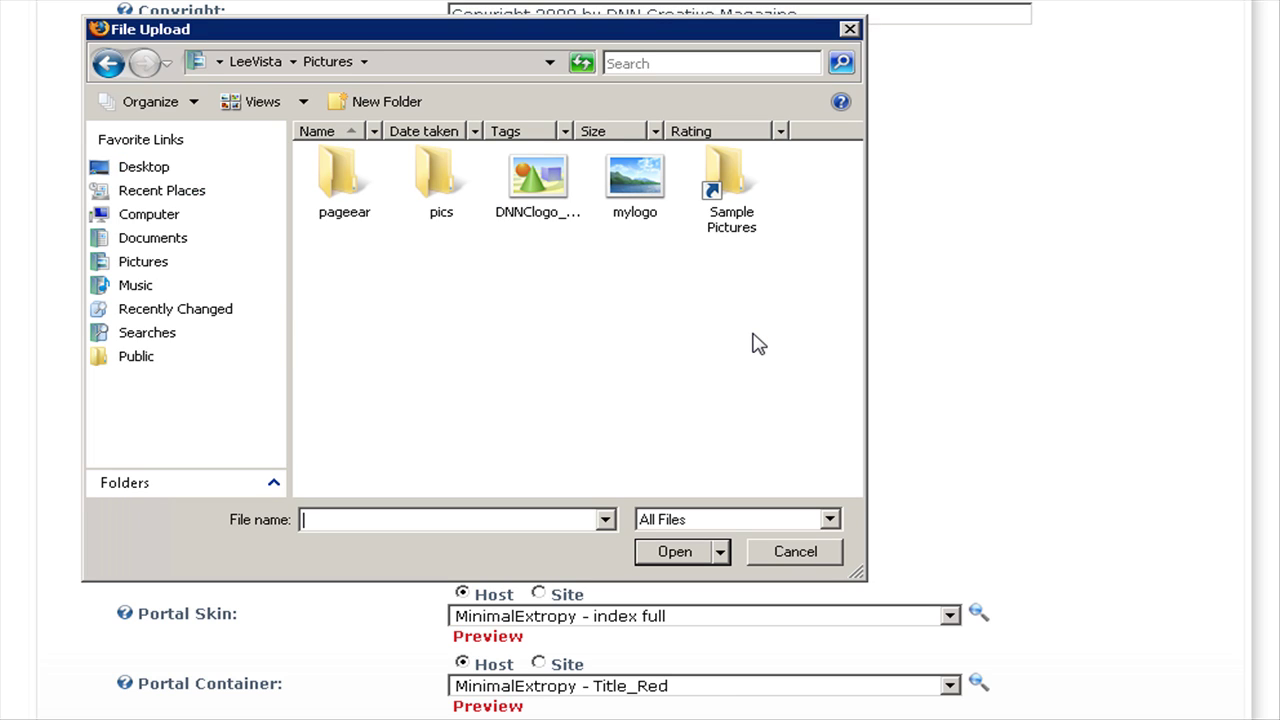
{"action": "left_click", "coordinate": [540, 188]}
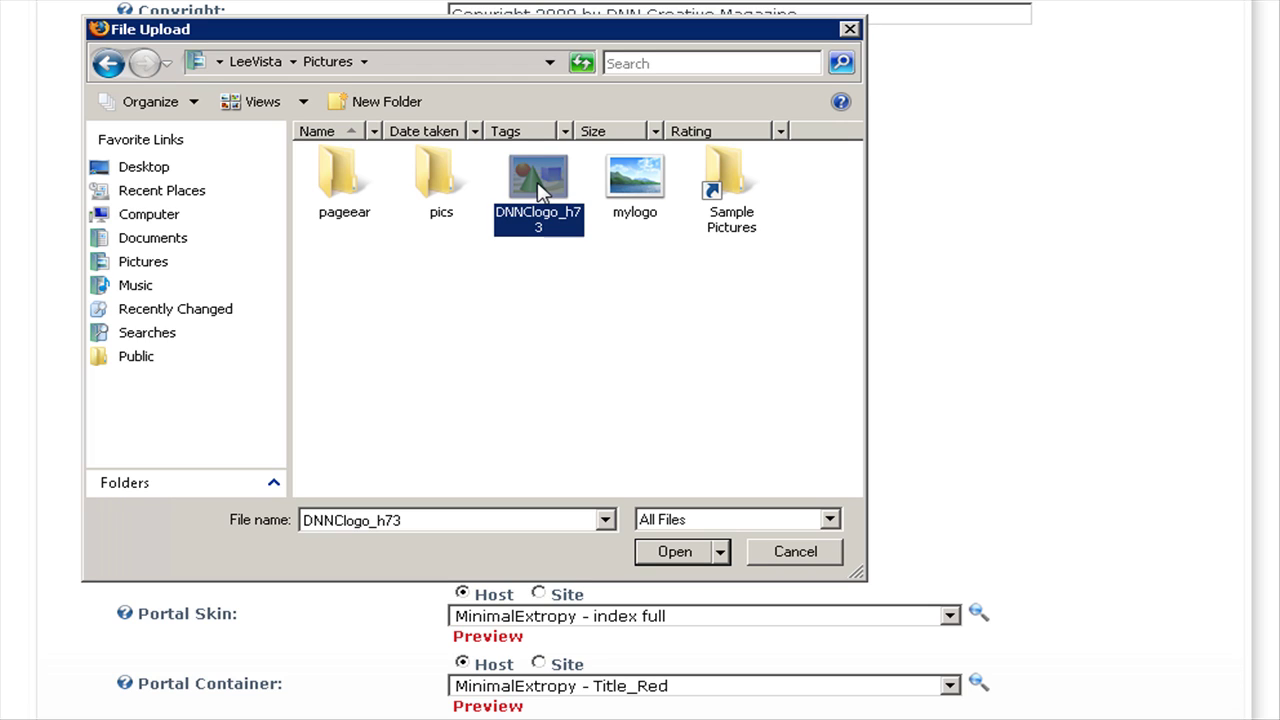
{"action": "left_click", "coordinate": [675, 553]}
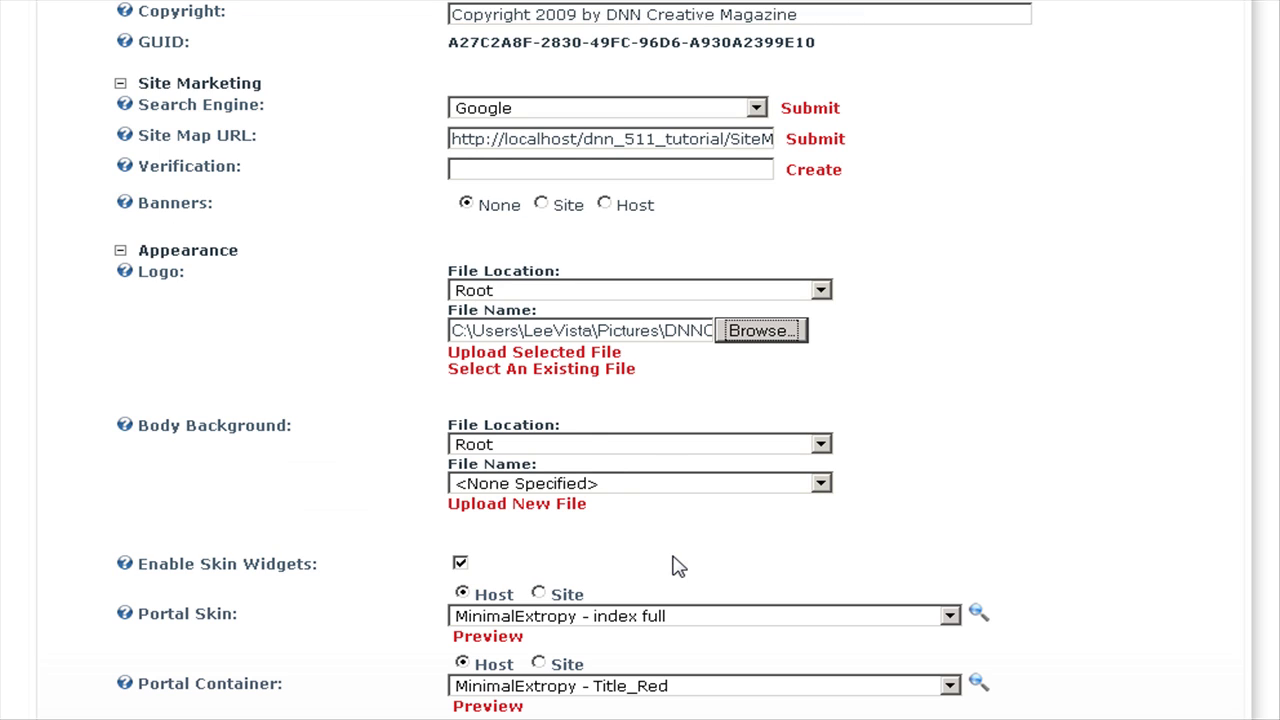
{"action": "left_click", "coordinate": [540, 356]}
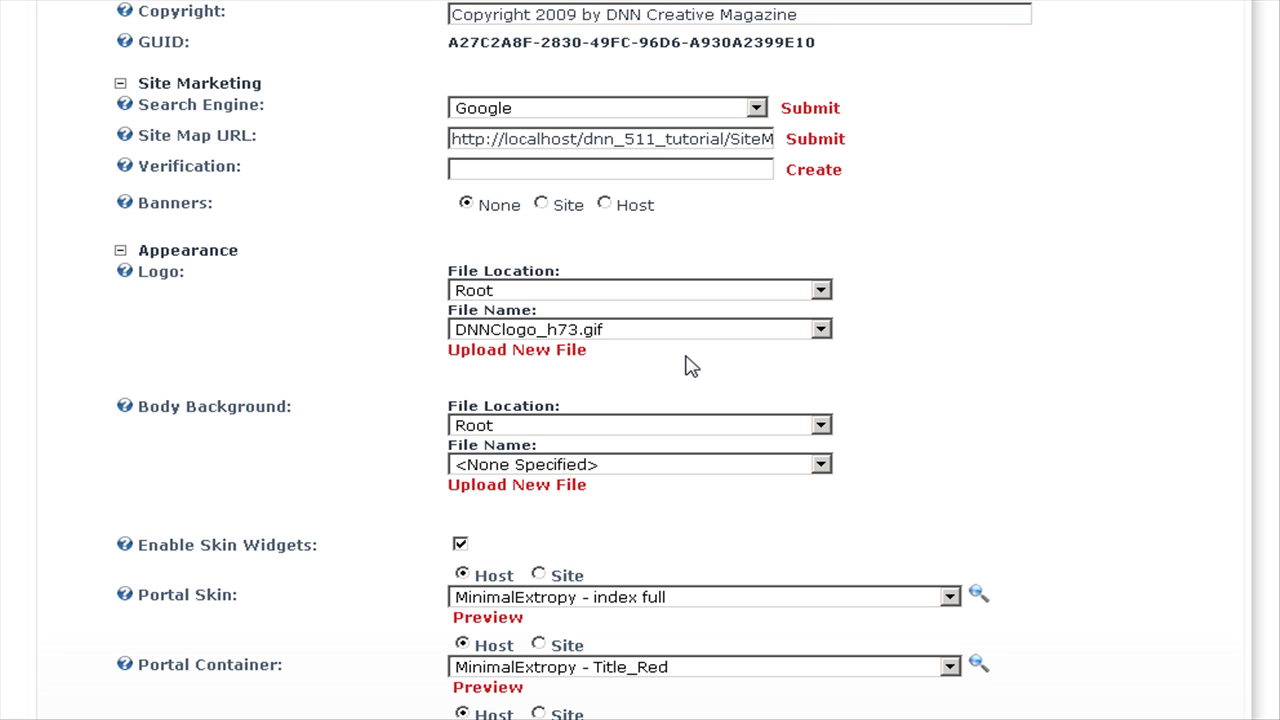
{"action": "scroll", "coordinate": [1176, 355], "scroll_direction": "down", "scroll_amount": 5}
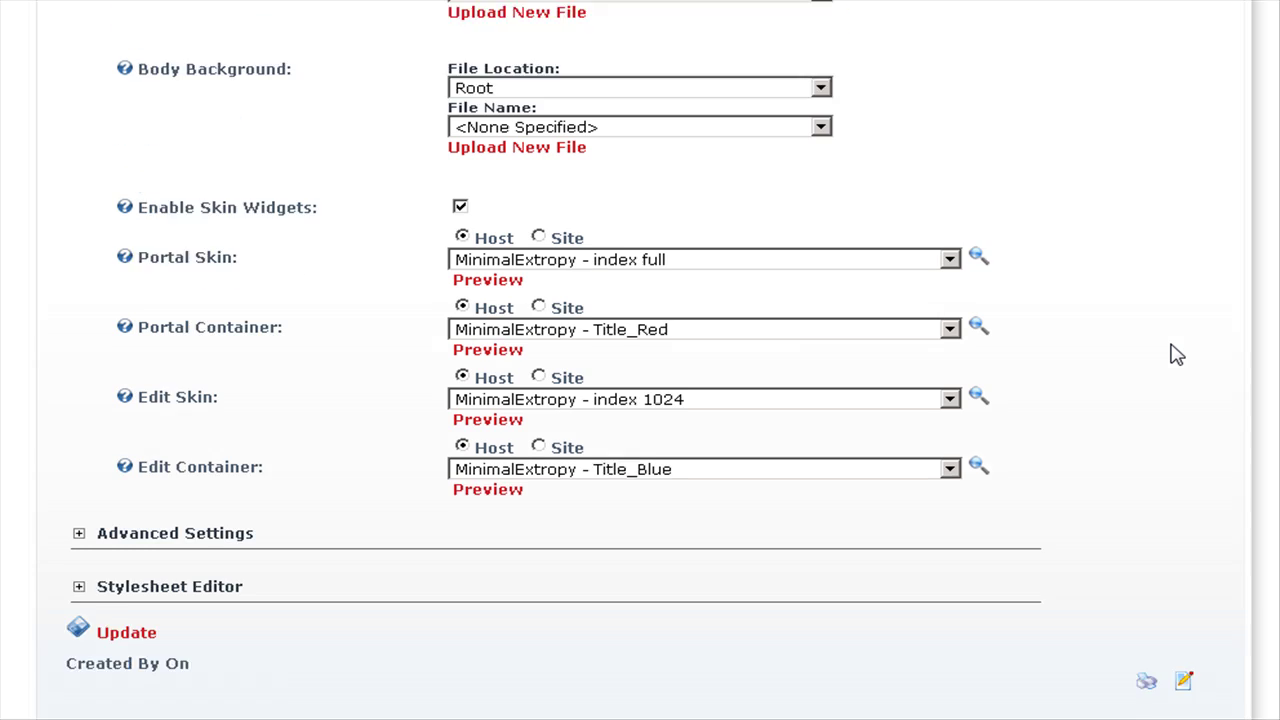
{"action": "left_click", "coordinate": [122, 518]}
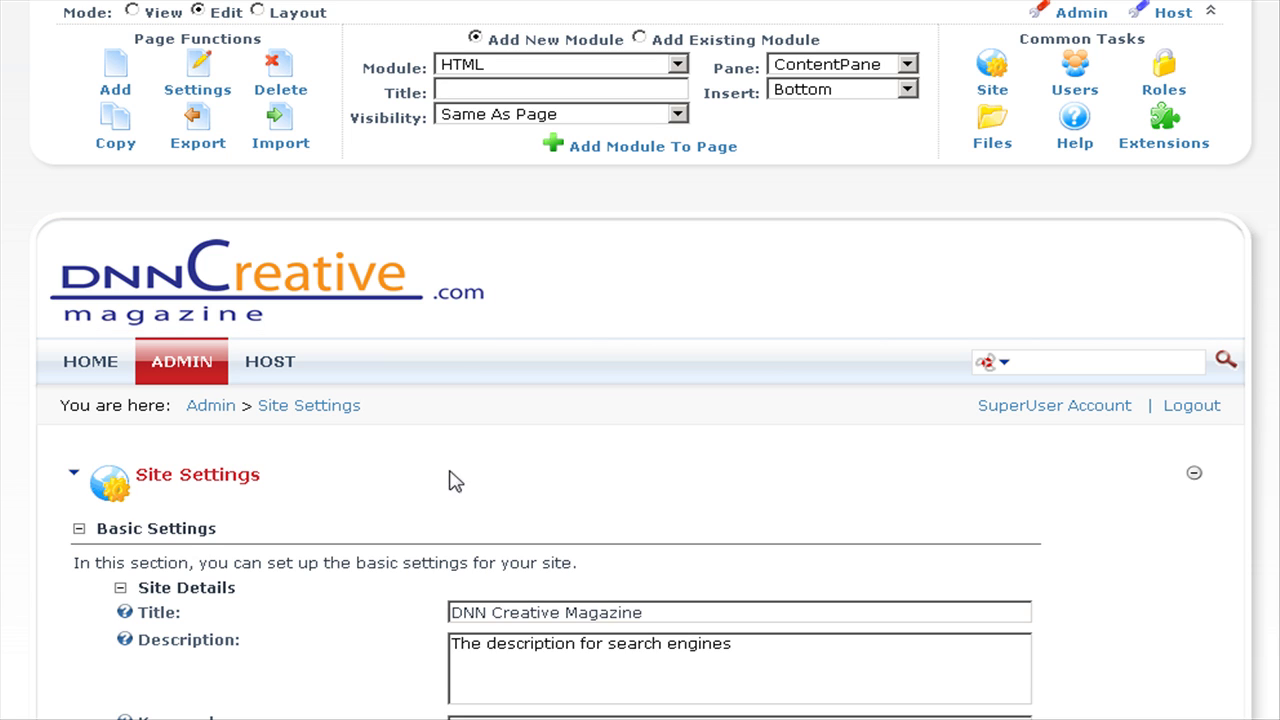
Go to the Home page to check the DNN Creative magazine logo in the header.
{"action": "left_click", "coordinate": [100, 366]}
{"action": "scroll", "coordinate": [735, 390], "scroll_direction": "down", "scroll_amount": 1}
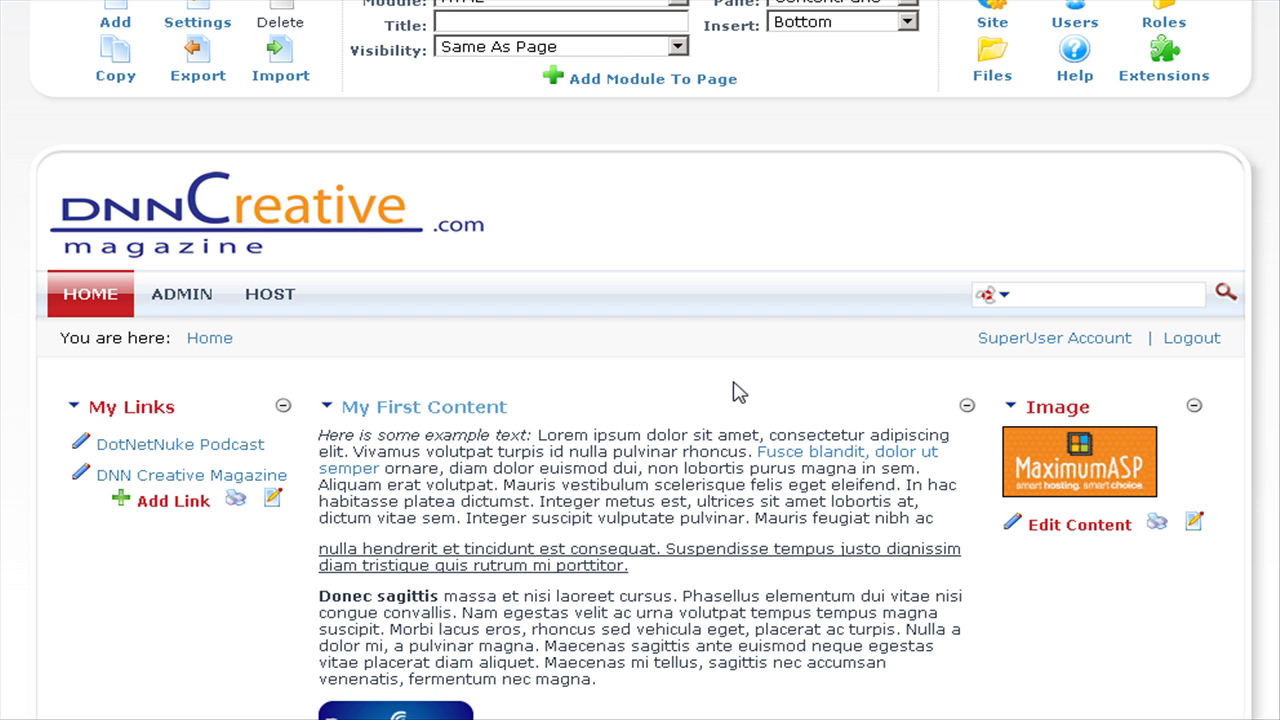
{"action": "scroll", "coordinate": [735, 390], "scroll_direction": "up", "scroll_amount": 1}
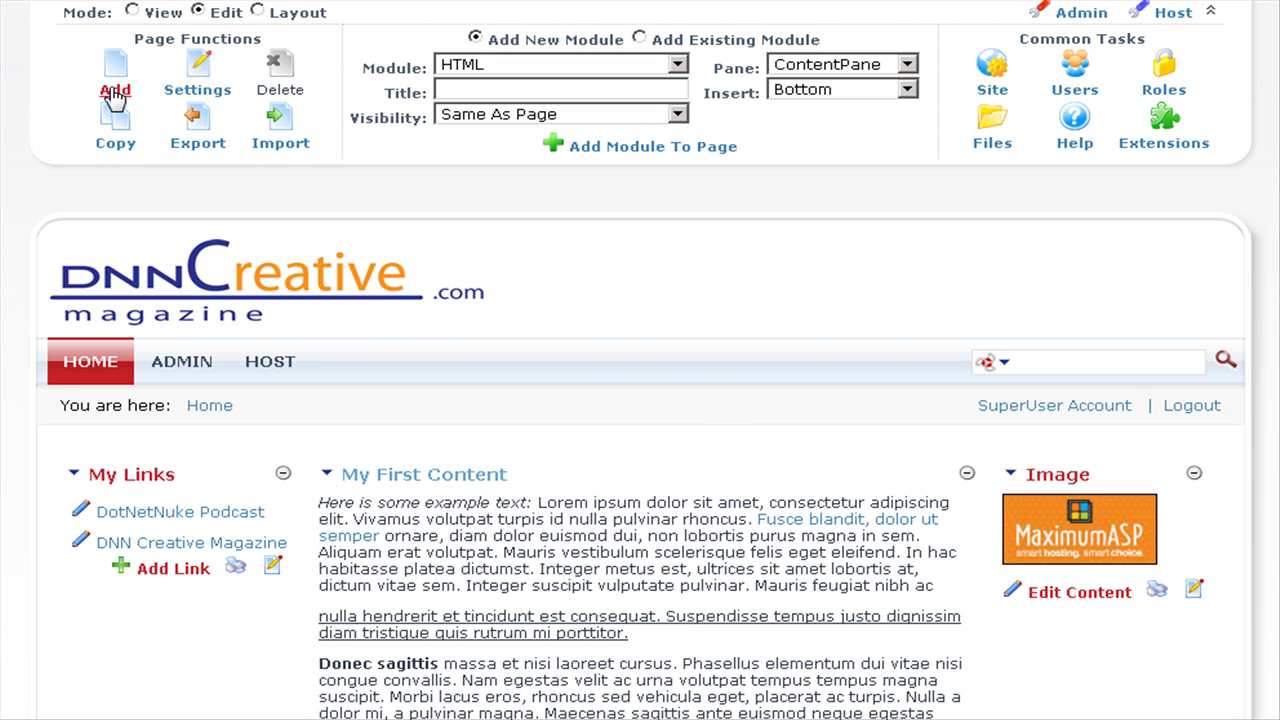
Add a new page named 'My First Page' with title 'My First Page Title', a description and keywords.
{"action": "left_click", "coordinate": [115, 95]}
{"action": "scroll", "coordinate": [920, 575], "scroll_direction": "down", "scroll_amount": 3}
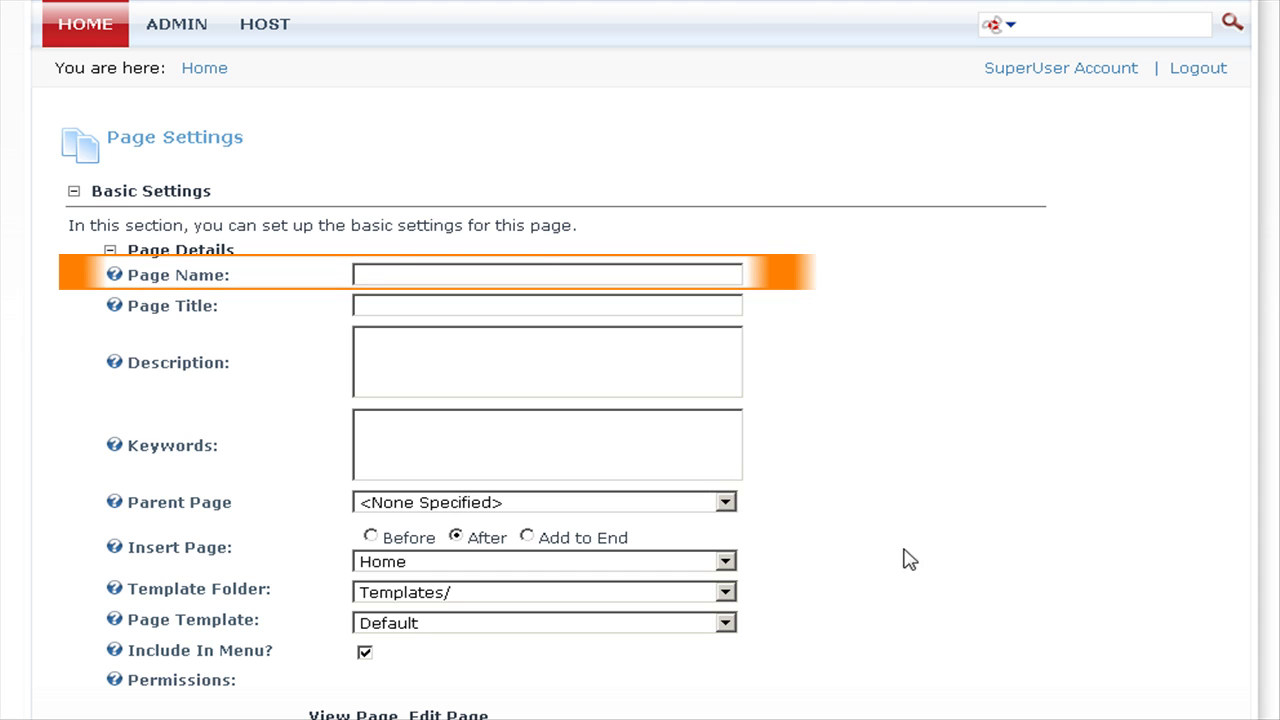
{"action": "left_click", "coordinate": [387, 274]}
{"action": "type", "text": "My First Page"}
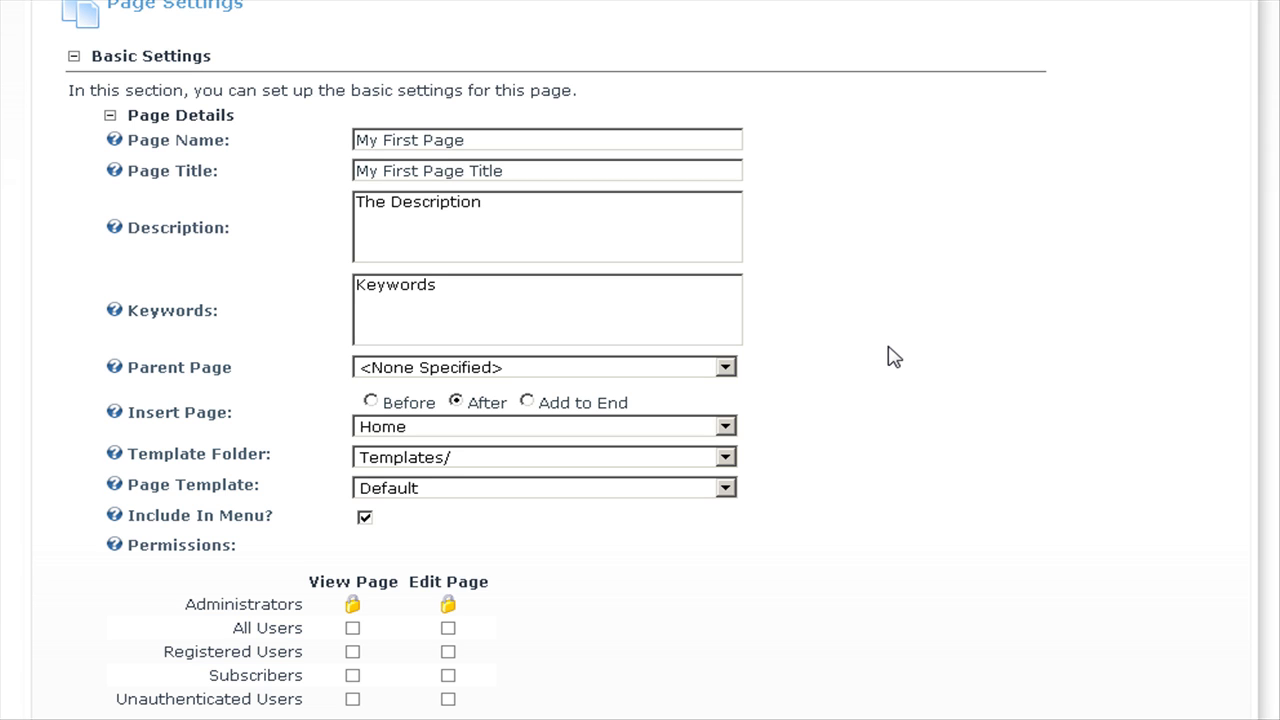
{"action": "scroll", "coordinate": [893, 357], "scroll_direction": "up", "scroll_amount": 2}
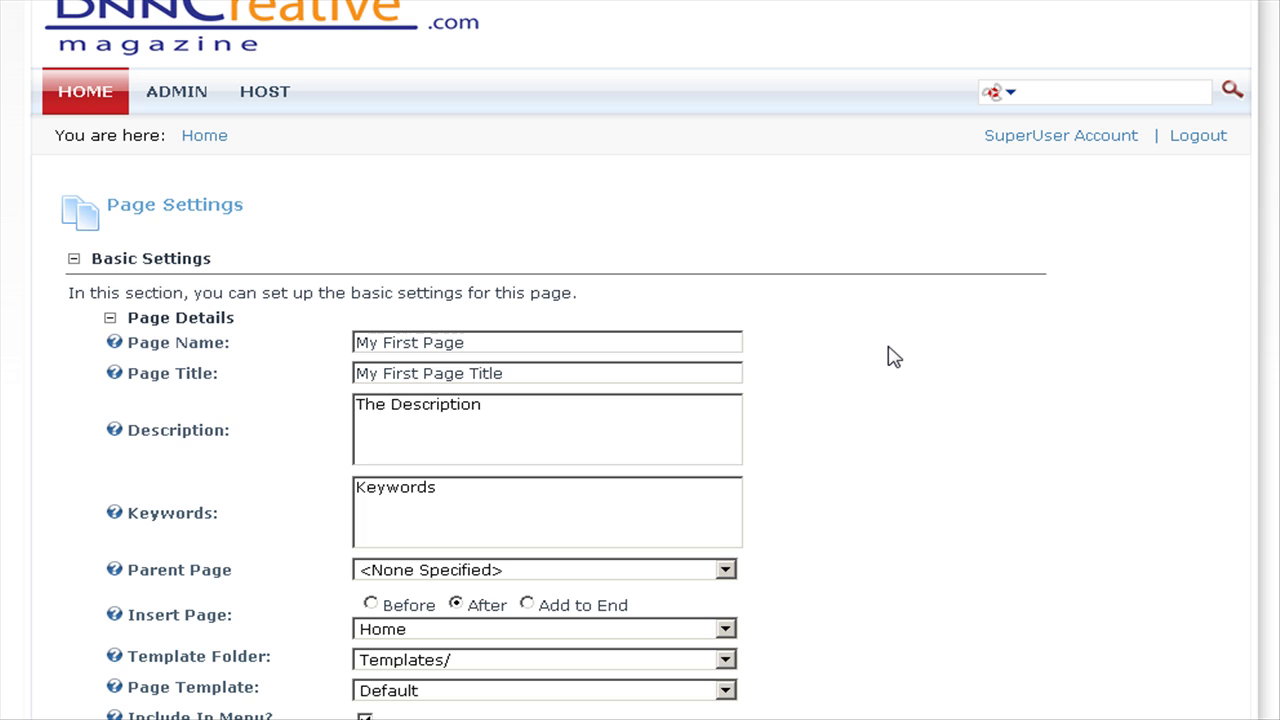
{"action": "scroll", "coordinate": [893, 357], "scroll_direction": "down", "scroll_amount": 2}
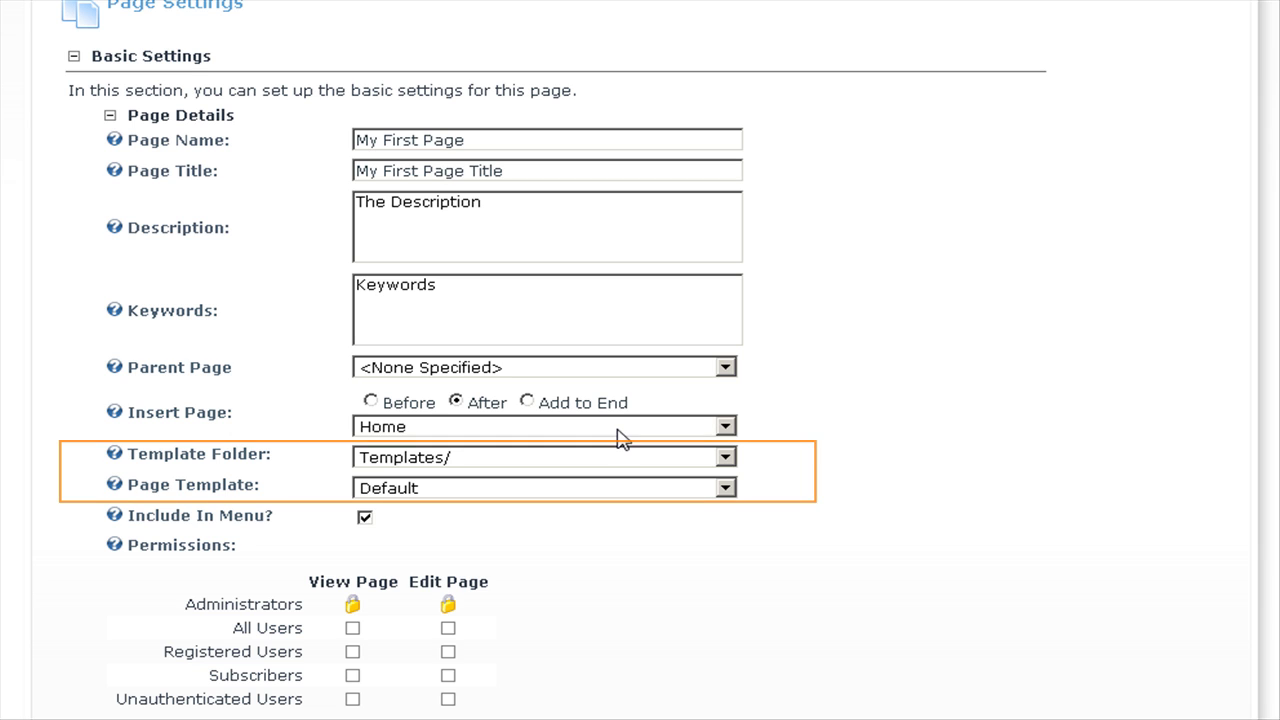
Keep the Default page template and grant All Users View Page permission.
{"action": "scroll", "coordinate": [940, 485], "scroll_direction": "down", "scroll_amount": 3}
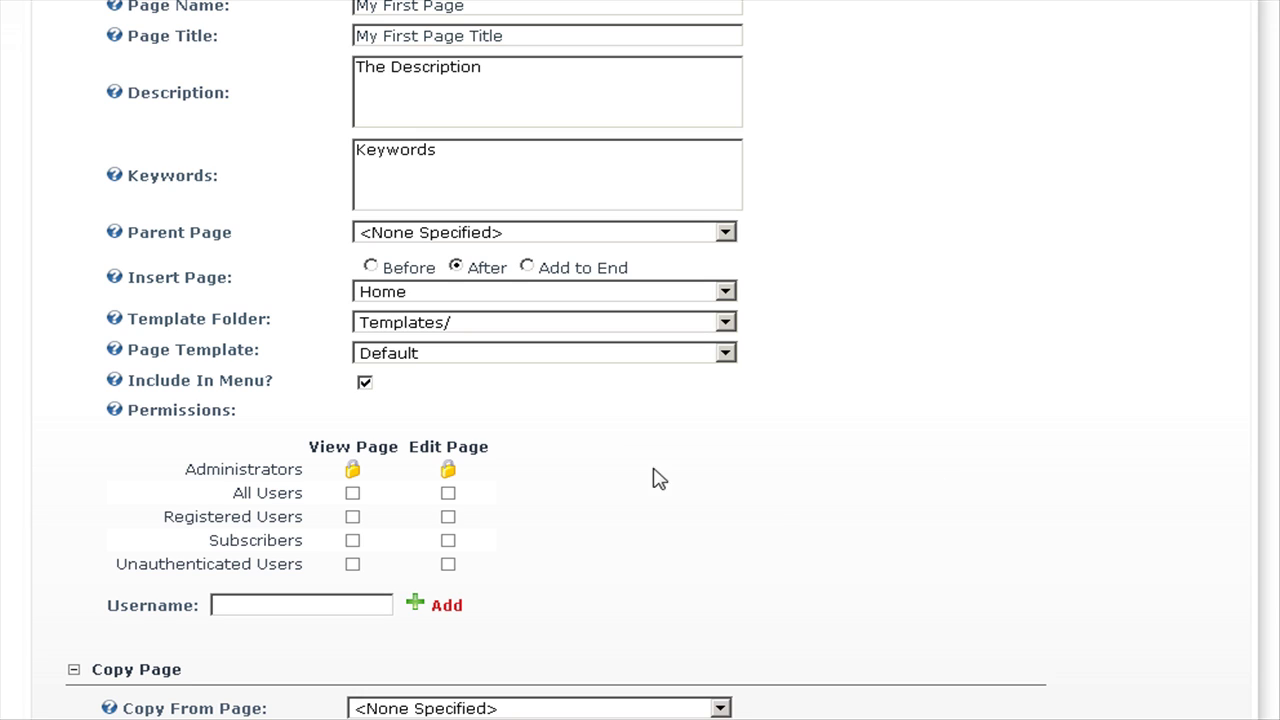
{"action": "left_click", "coordinate": [610, 360]}
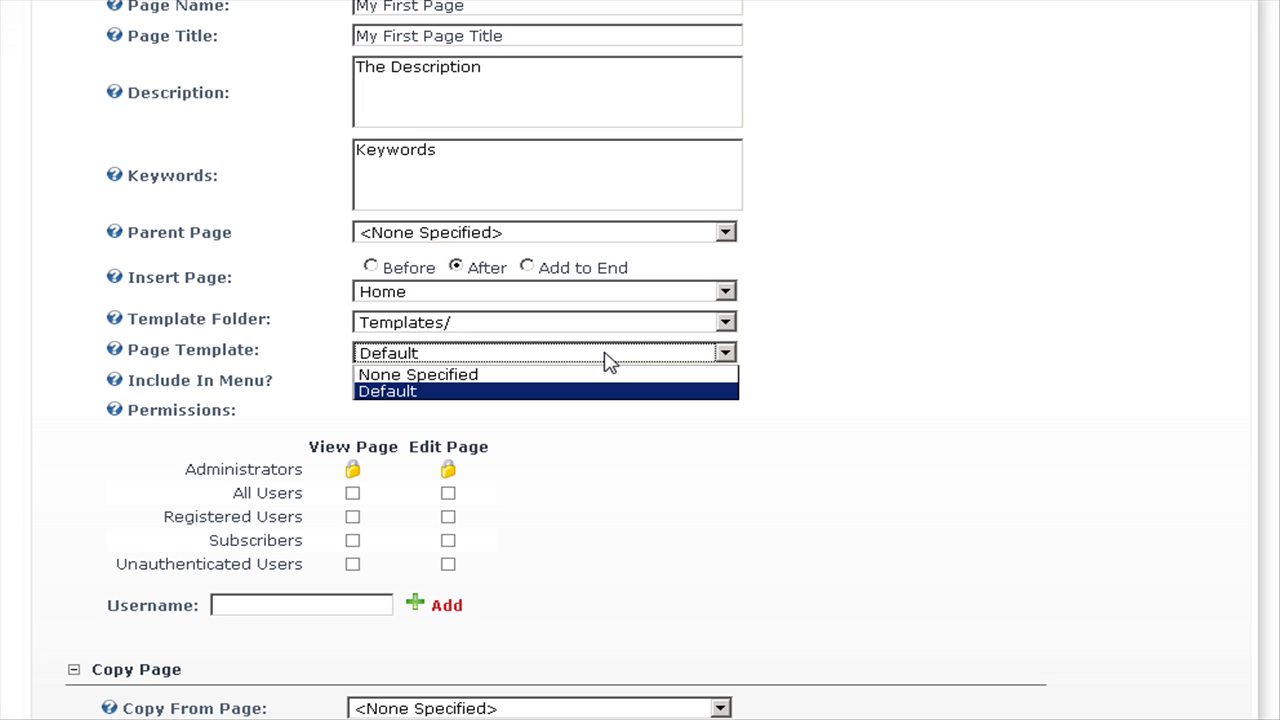
{"action": "left_click", "coordinate": [608, 360]}
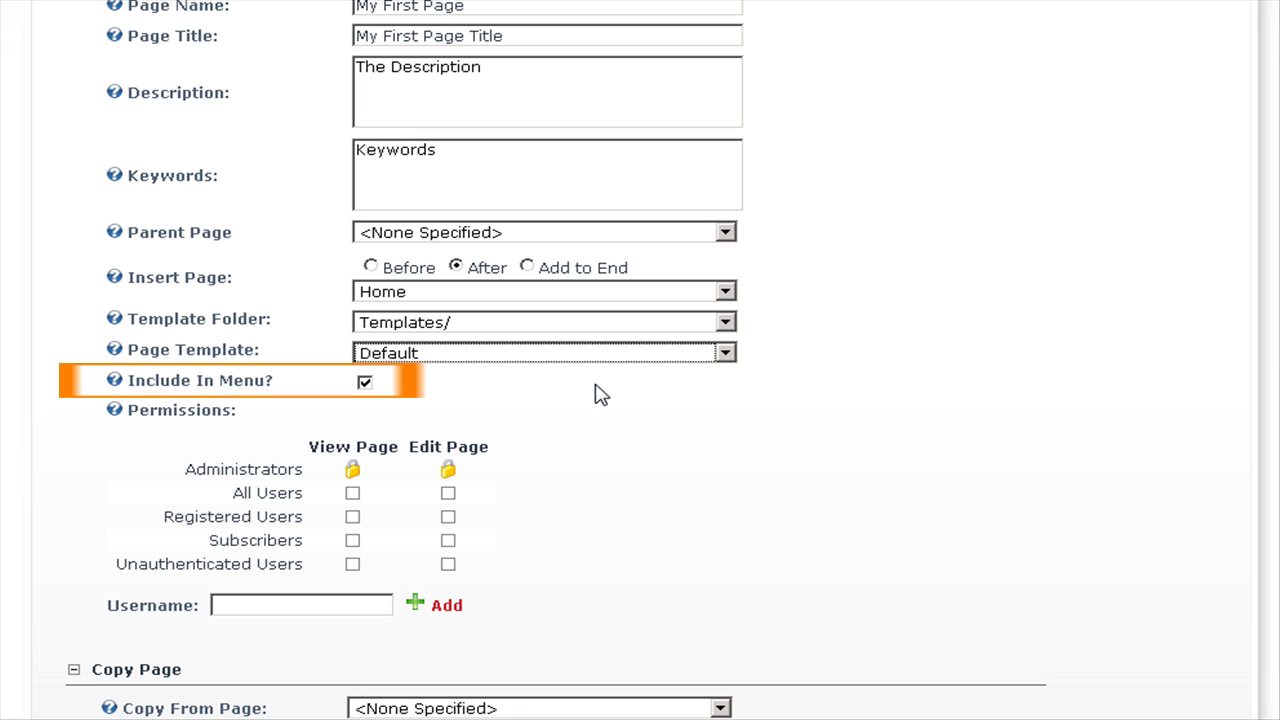
{"action": "scroll", "coordinate": [723, 420], "scroll_direction": "down", "scroll_amount": 3}
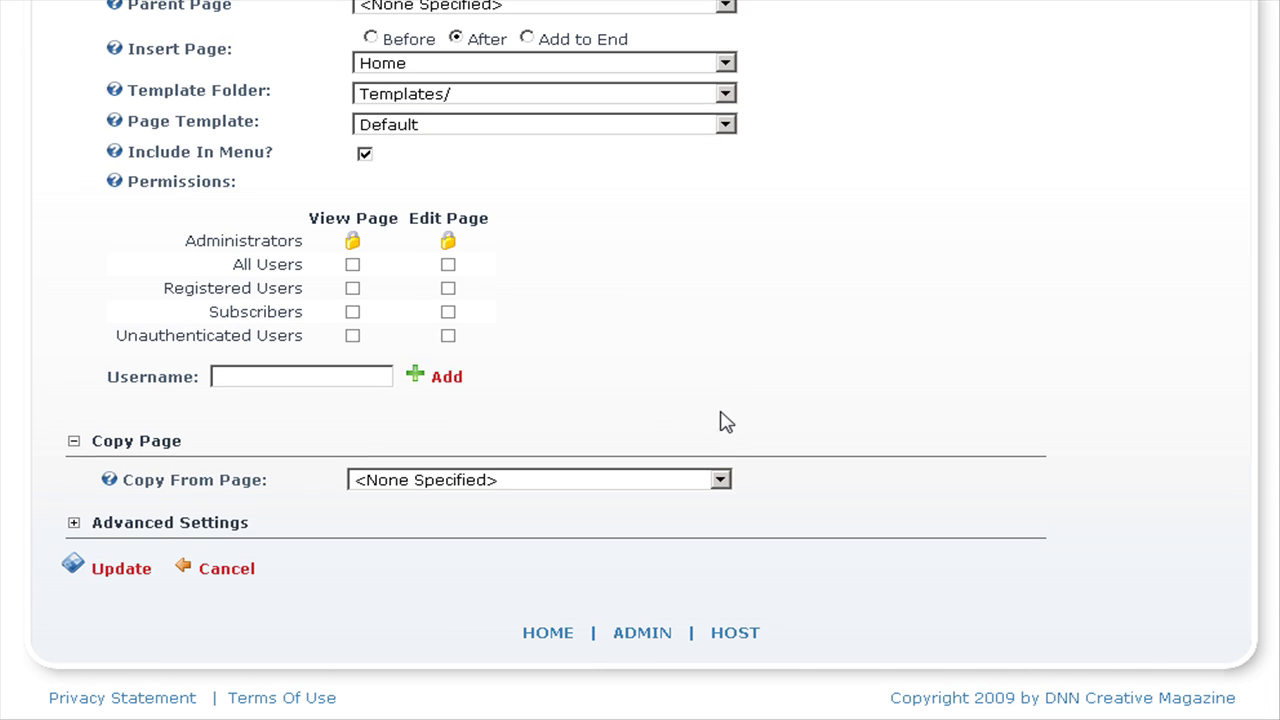
{"action": "left_click", "coordinate": [353, 266]}
Save the page so My First Page appears after Home with an empty Enter Title module.
{"action": "left_click", "coordinate": [118, 574]}
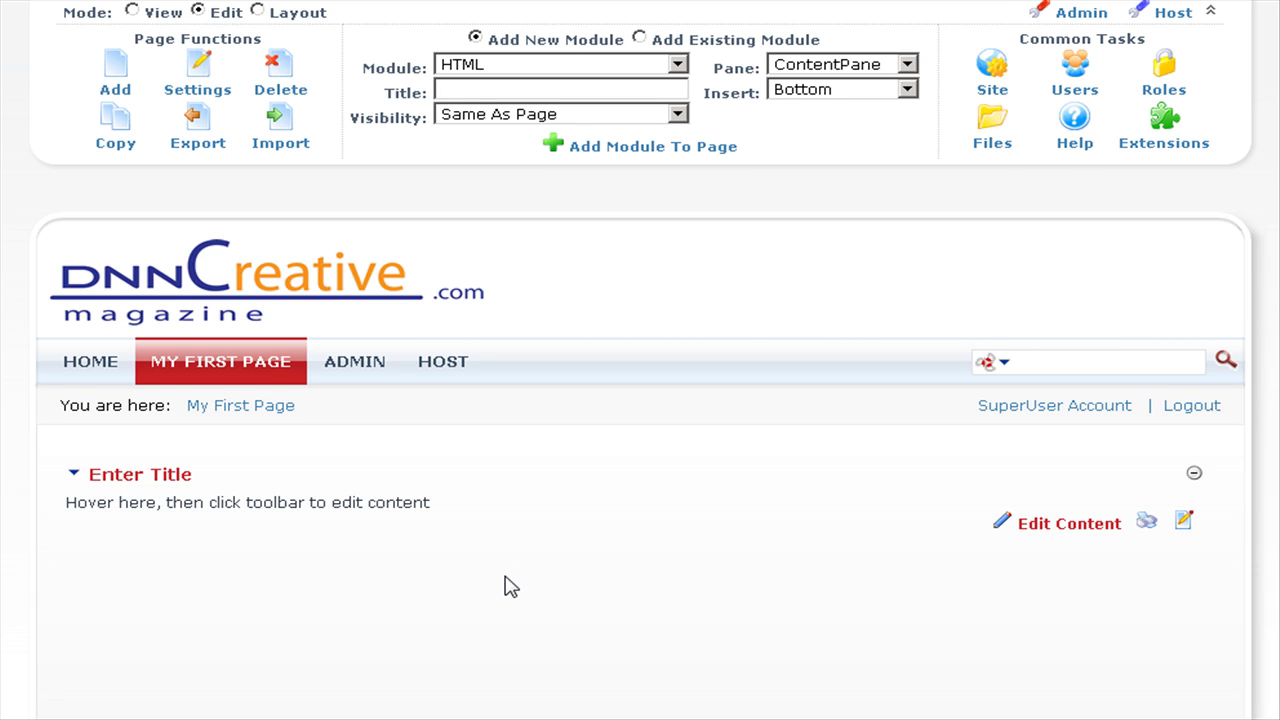
{"action": "scroll", "coordinate": [508, 587], "scroll_direction": "down", "scroll_amount": 1}
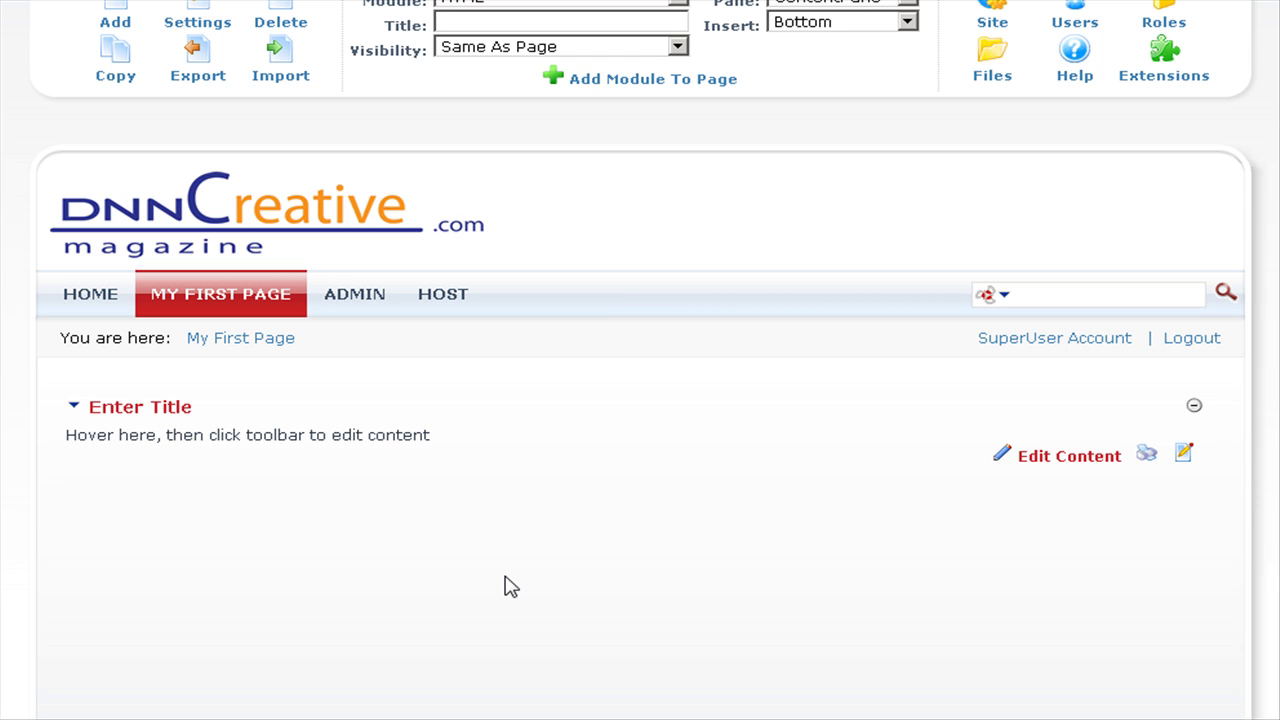
{"action": "scroll", "coordinate": [508, 587], "scroll_direction": "up", "scroll_amount": 1}
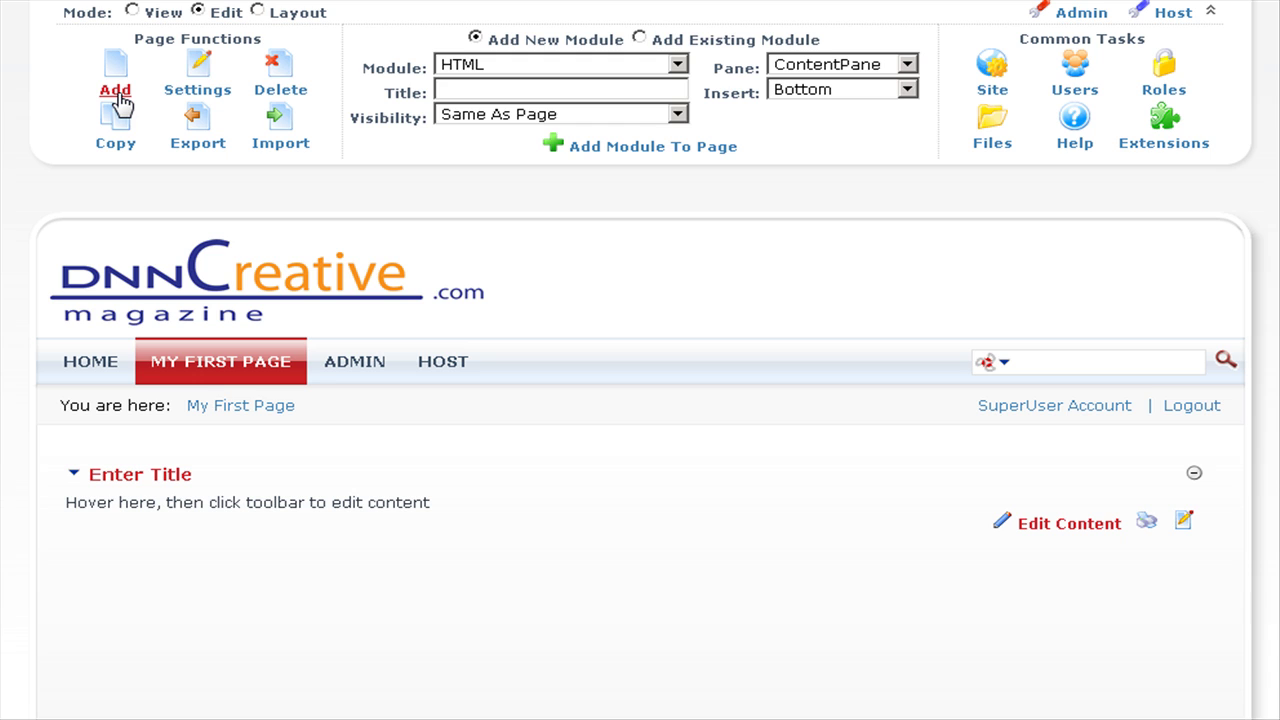
Add a new page named 'Second Page' with title 'Second Page Title', description 'Description' and keywords 'Keywords'.
{"action": "left_click", "coordinate": [115, 95]}
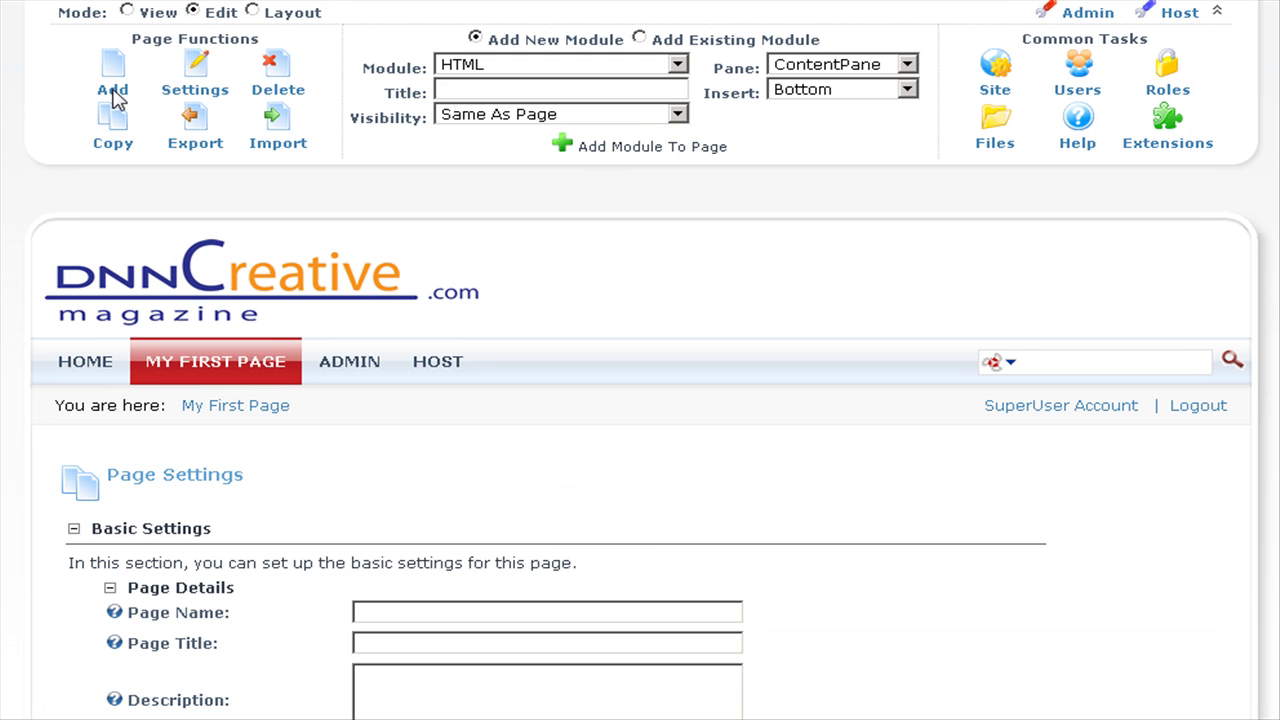
{"action": "left_click", "coordinate": [415, 545]}
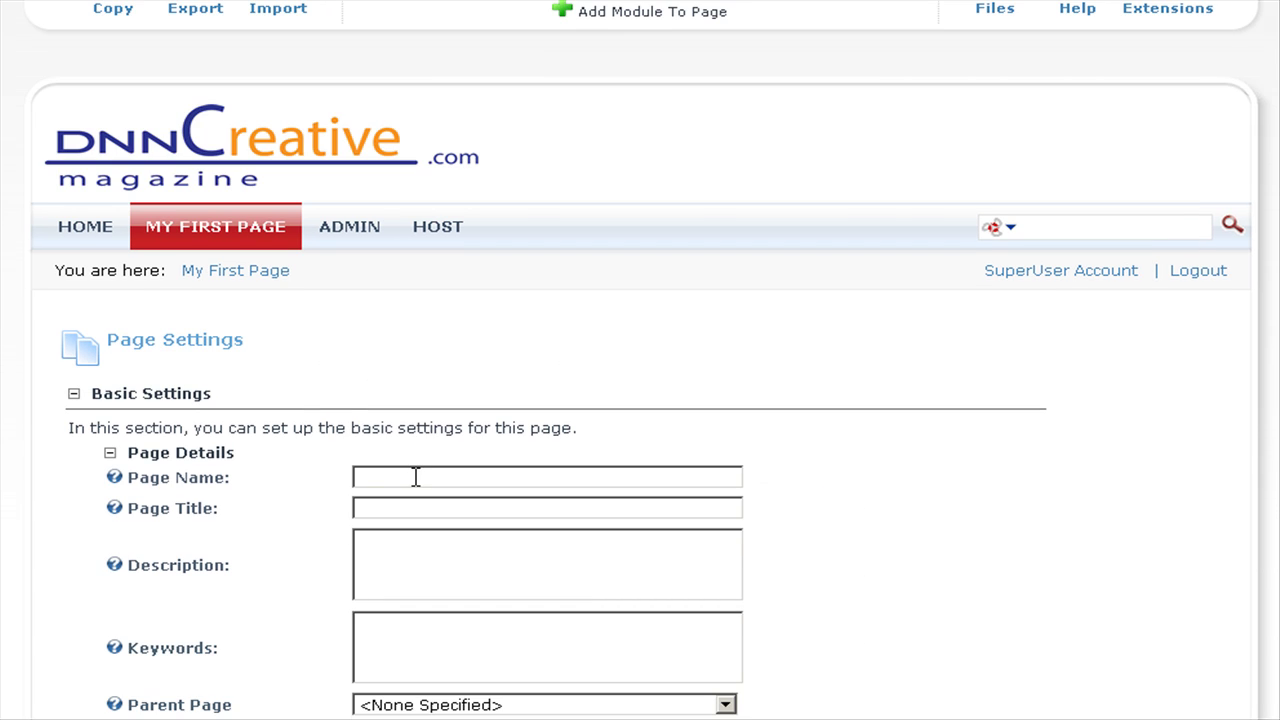
{"action": "type", "text": "Second Page"}
{"action": "key", "text": "ctrl+a"}
{"action": "key", "text": "ctrl+c"}
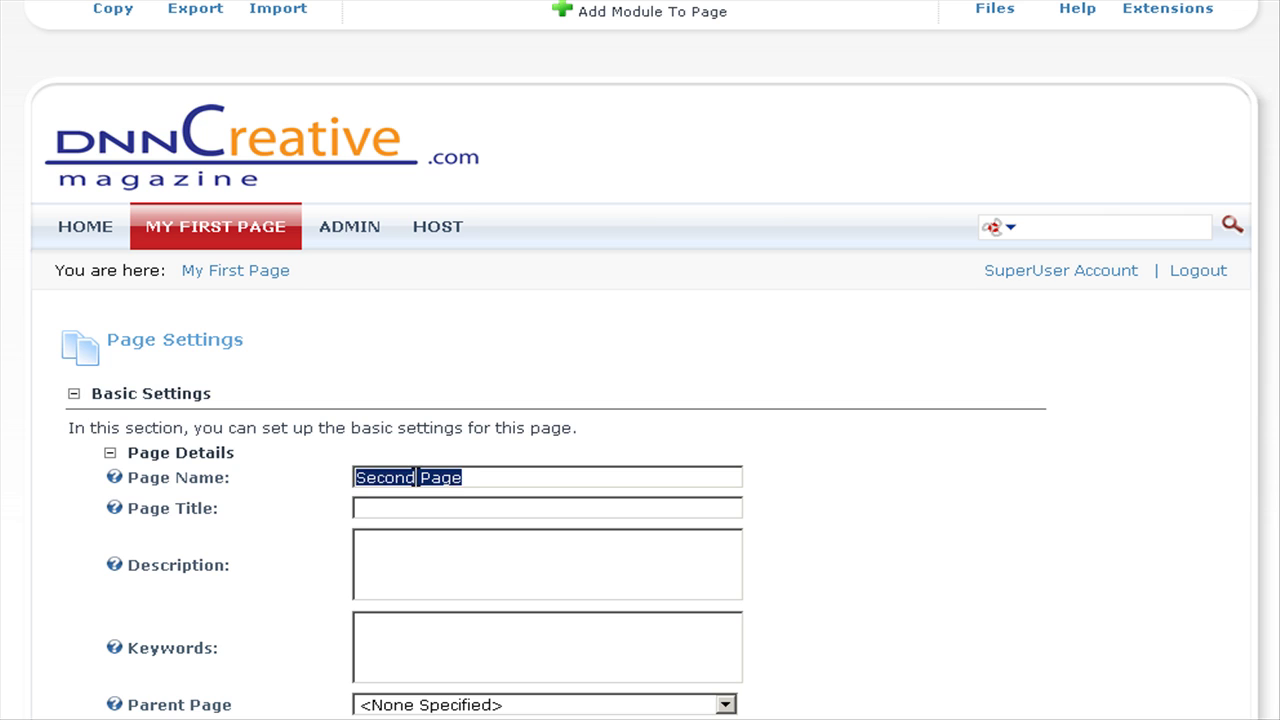
{"action": "key", "text": "Tab"}
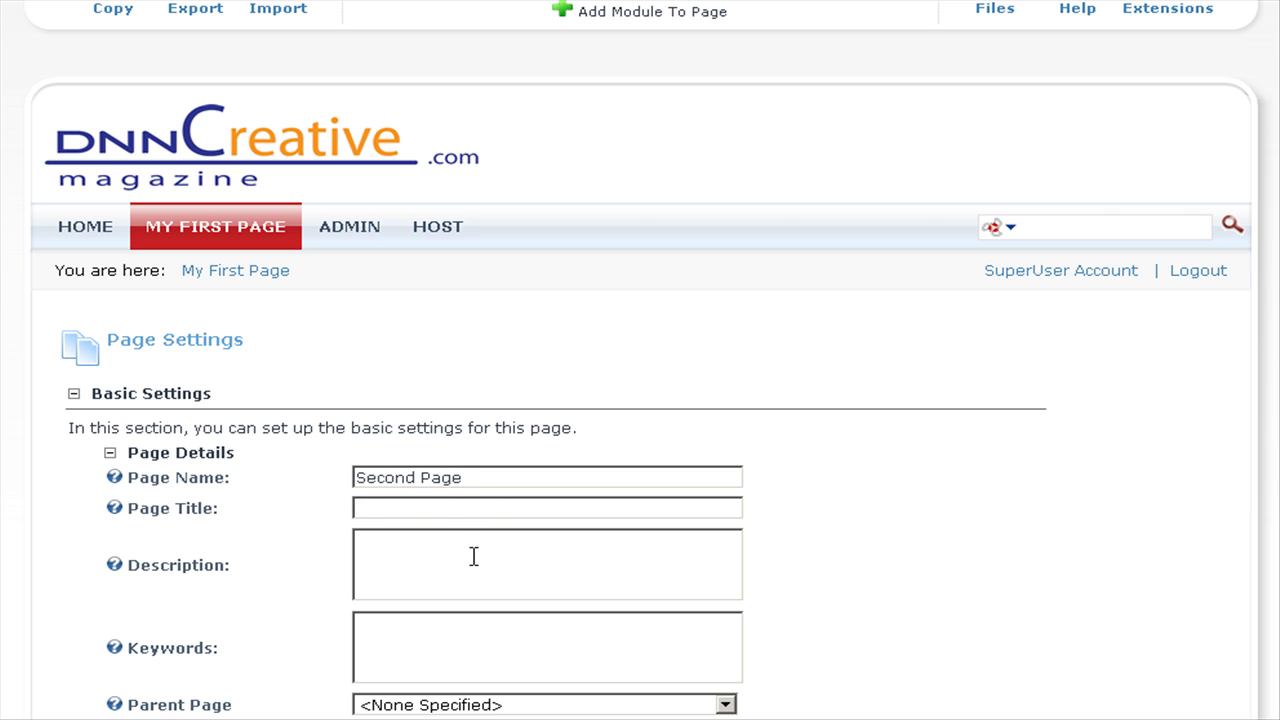
{"action": "key", "text": "ctrl+v"}
{"action": "type", "text": "Title"}
{"action": "key", "text": "Tab"}
{"action": "type", "text": "Description"}
{"action": "key", "text": "Tab"}
{"action": "type", "text": "Keywords"}
Nest Second Page under My First Page with template None Specified, let All Users view it, and save.
{"action": "scroll", "coordinate": [910, 552], "scroll_direction": "down", "scroll_amount": 3}
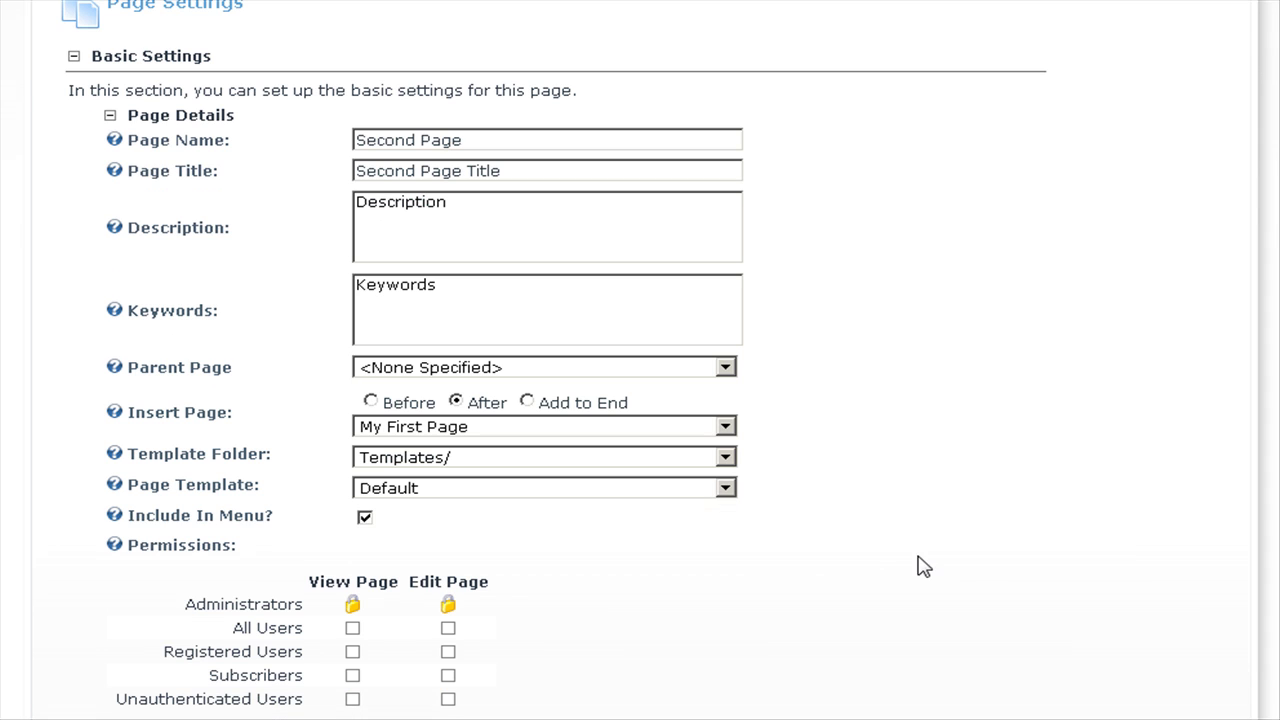
{"action": "left_click", "coordinate": [725, 369]}
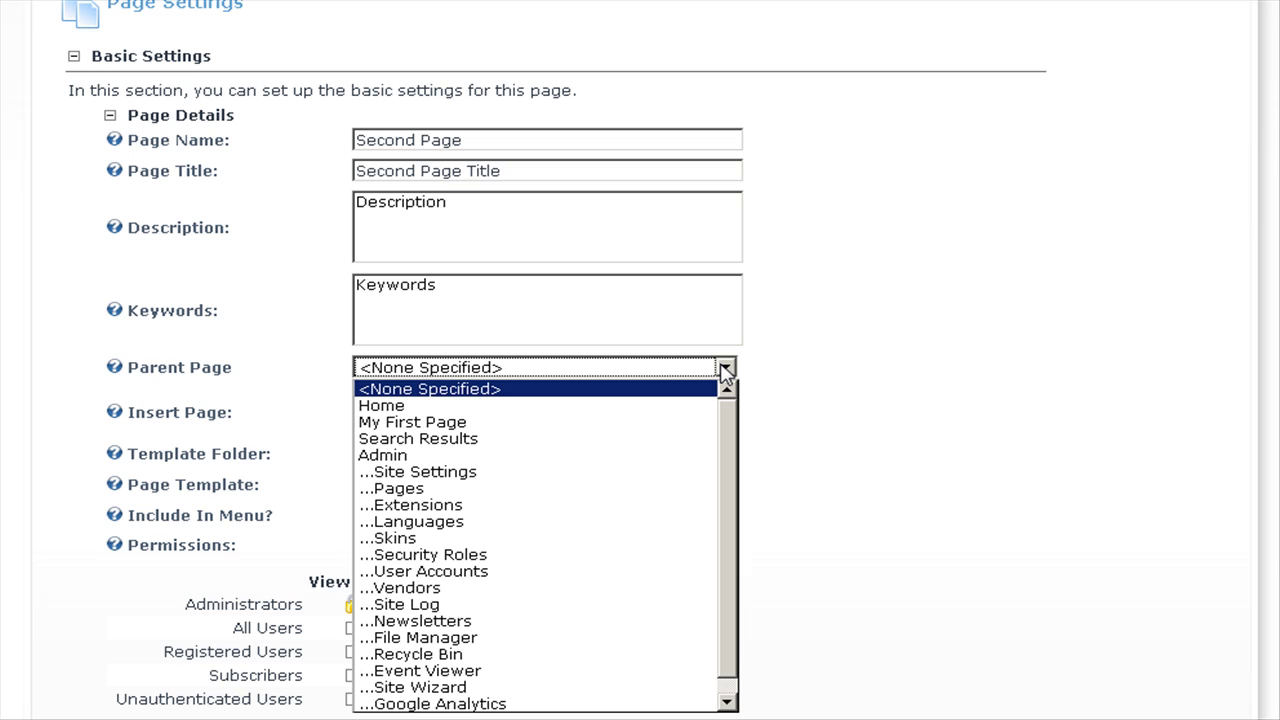
{"action": "left_click", "coordinate": [455, 422]}
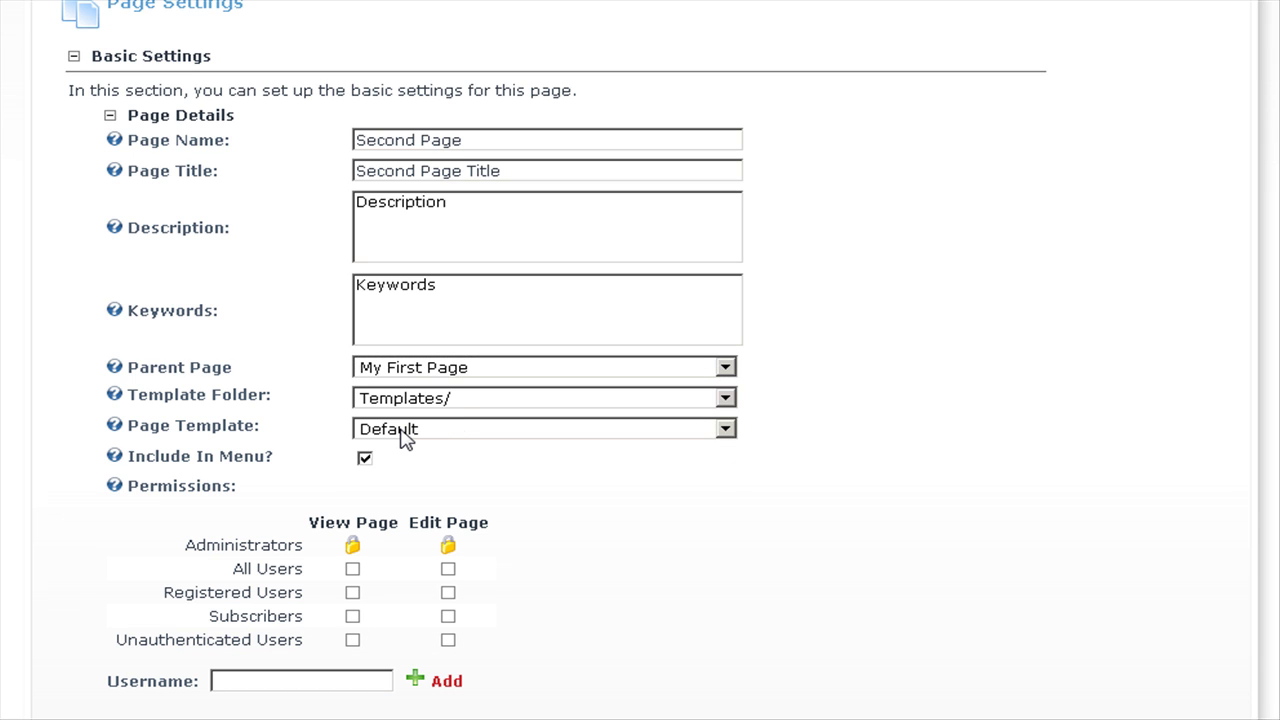
{"action": "left_click", "coordinate": [405, 440]}
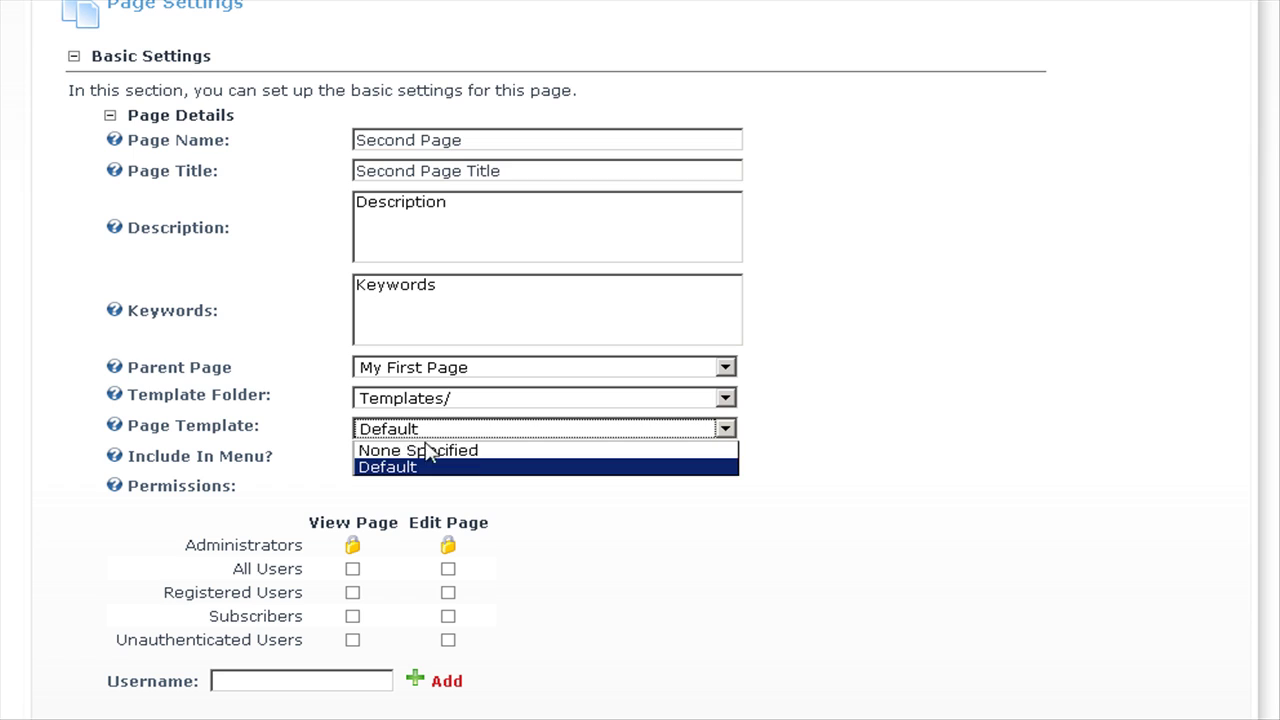
{"action": "left_click", "coordinate": [437, 457]}
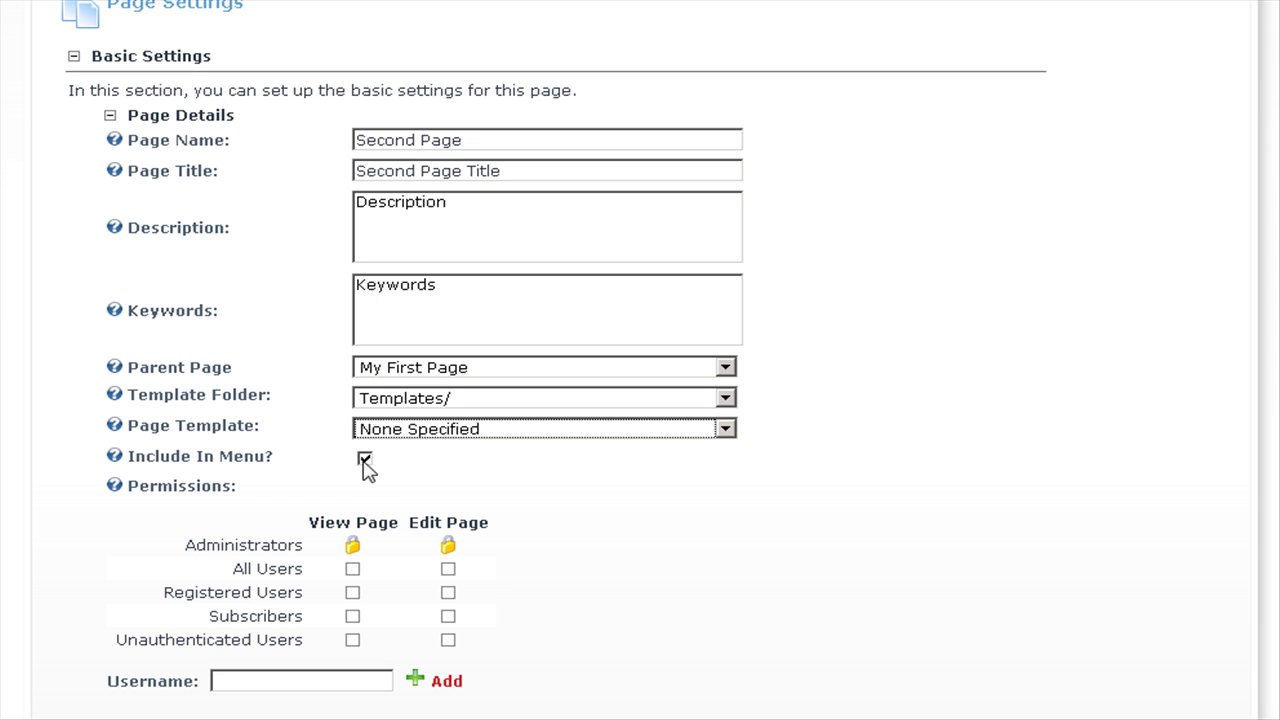
{"action": "scroll", "coordinate": [634, 500], "scroll_direction": "down", "scroll_amount": 5}
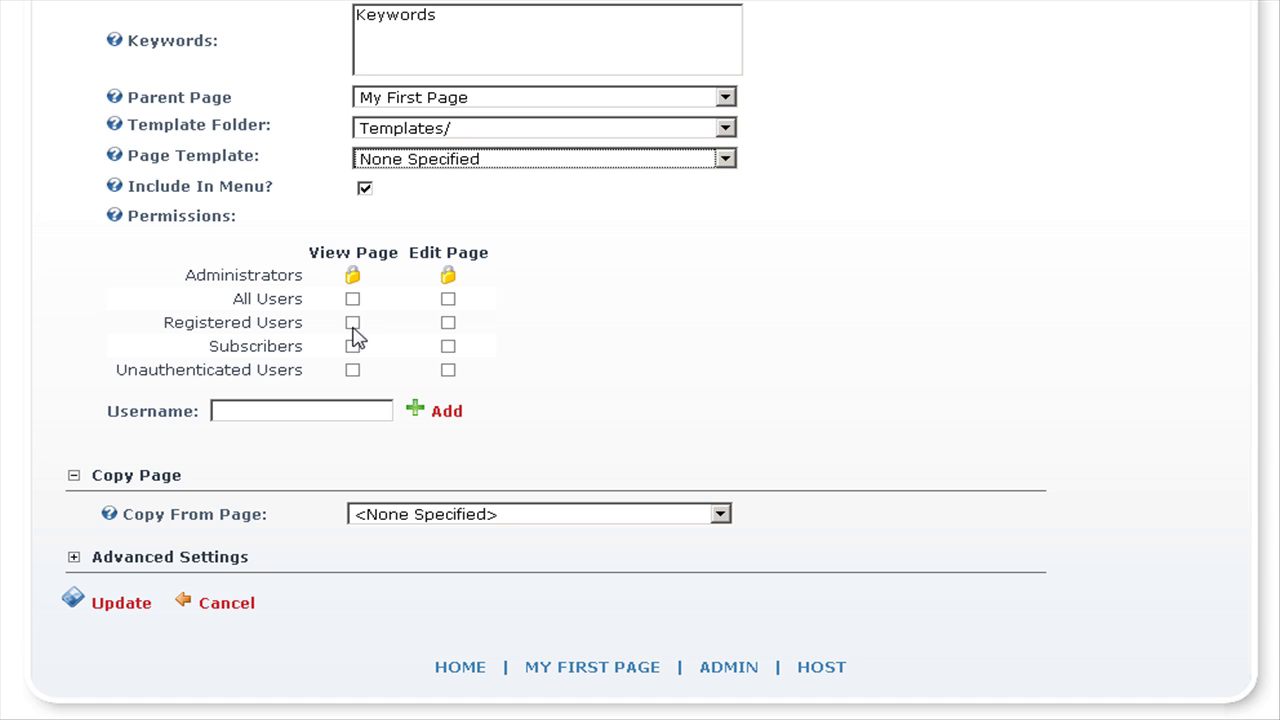
{"action": "left_click", "coordinate": [353, 299]}
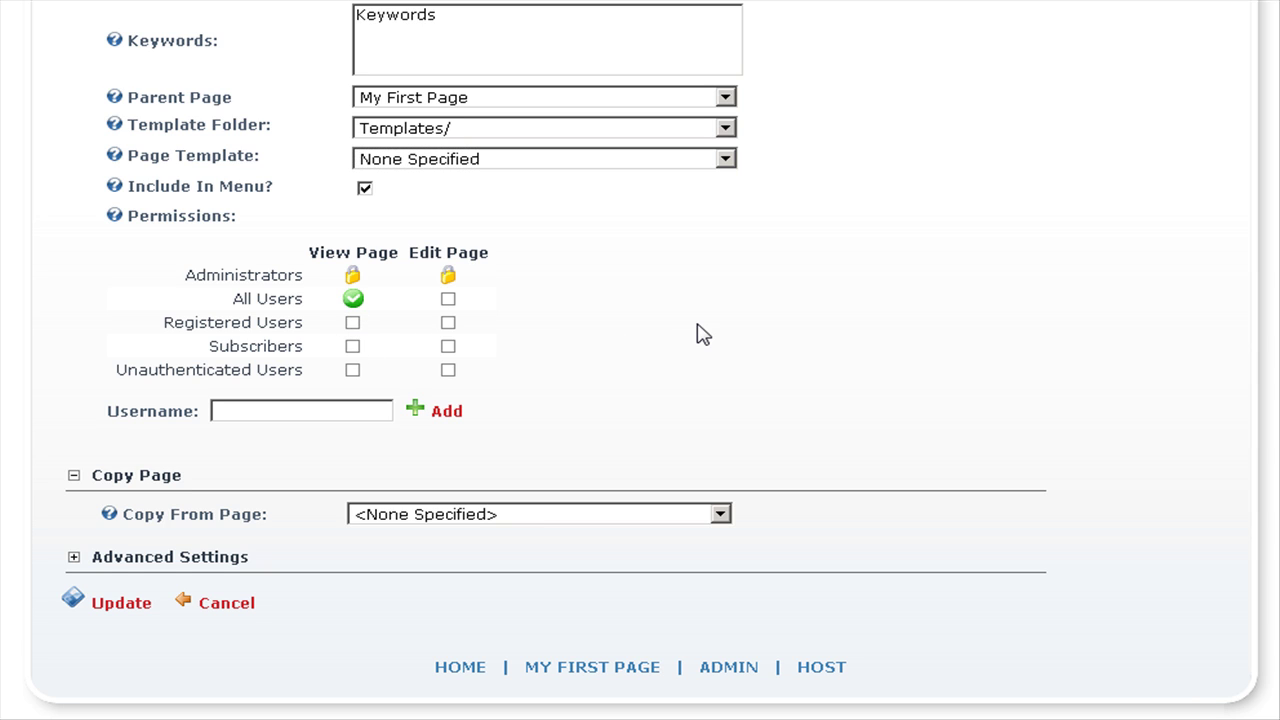
{"action": "left_click", "coordinate": [105, 604]}
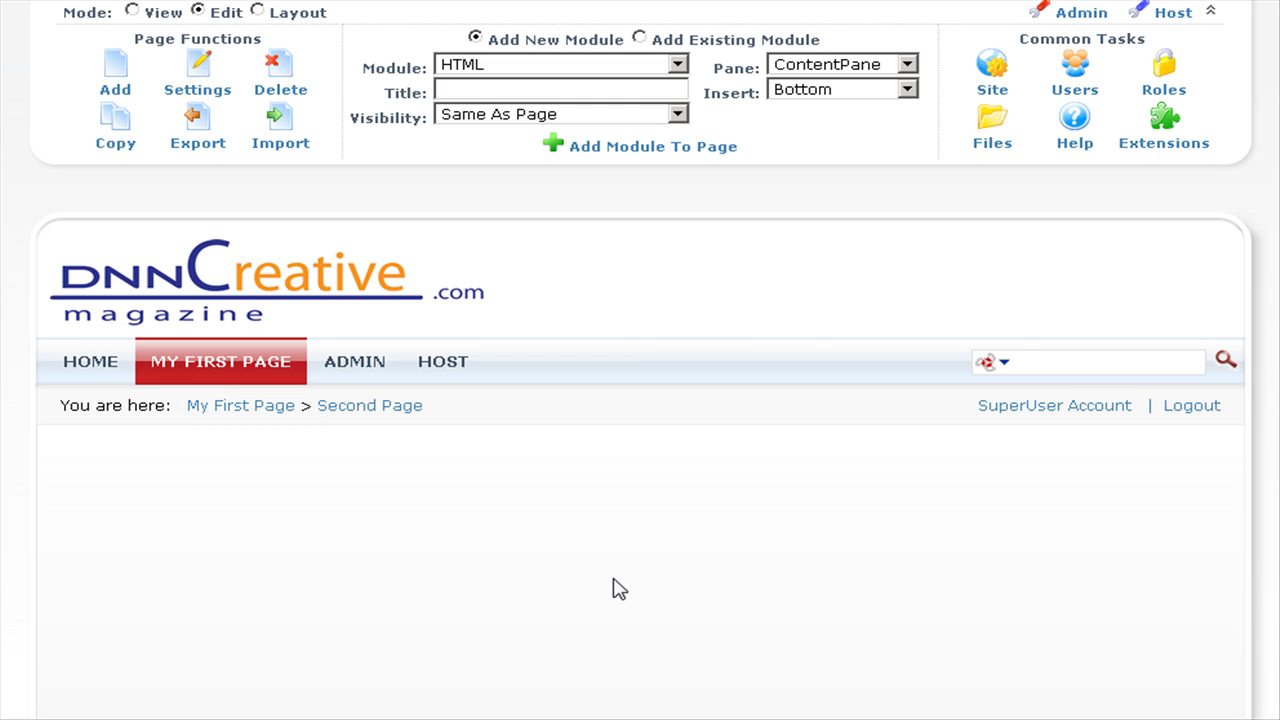
Reveal the Second Page submenu under MY FIRST PAGE in the site menu.
{"action": "mouse_move", "coordinate": [199, 366]}
Add a new page with name, title, description and keywords all set to 'Third Page'.
{"action": "left_click", "coordinate": [113, 97]}
{"action": "left_click", "coordinate": [430, 614]}
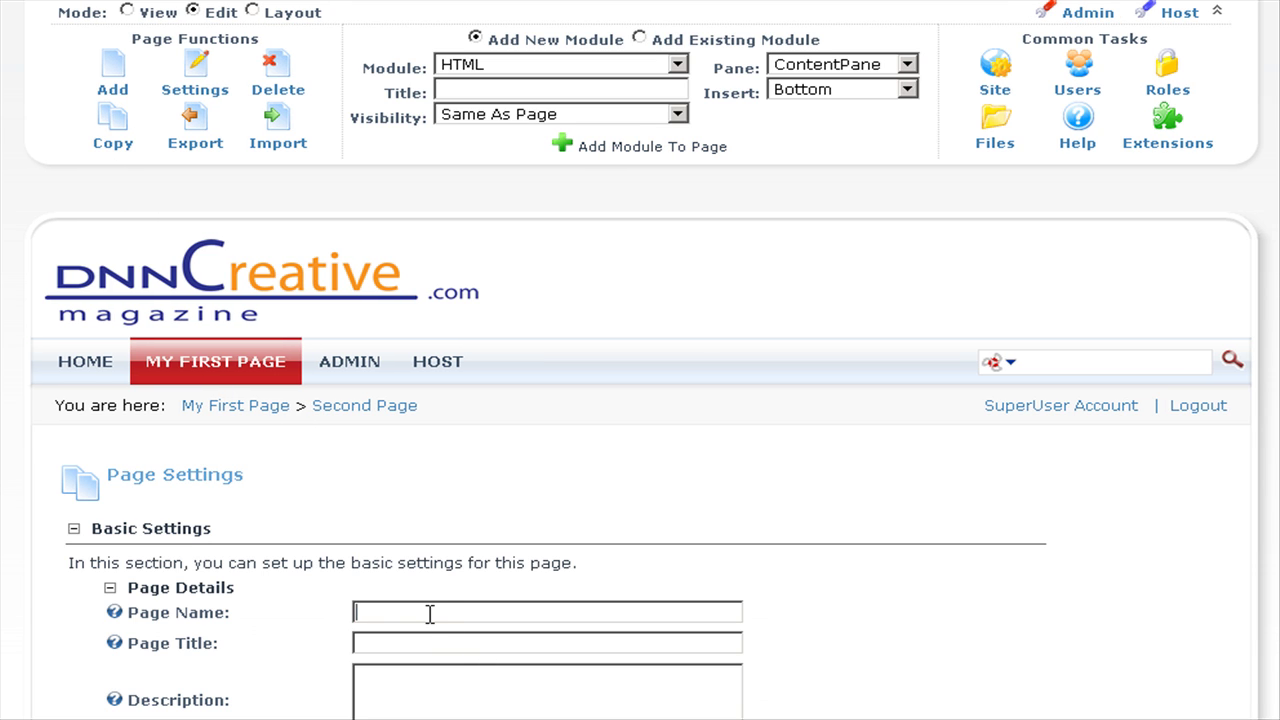
{"action": "type", "text": "Third Page"}
{"action": "key", "text": "ctrl+a"}
{"action": "key", "text": "ctrl+c"}
{"action": "key", "text": "Tab"}
{"action": "key", "text": "ctrl+v"}
{"action": "key", "text": "Tab"}
{"action": "key", "text": "ctrl+v"}
{"action": "scroll", "coordinate": [429, 614], "scroll_direction": "down", "scroll_amount": 3}
{"action": "left_click", "coordinate": [381, 517]}
{"action": "key", "text": "ctrl+v"}
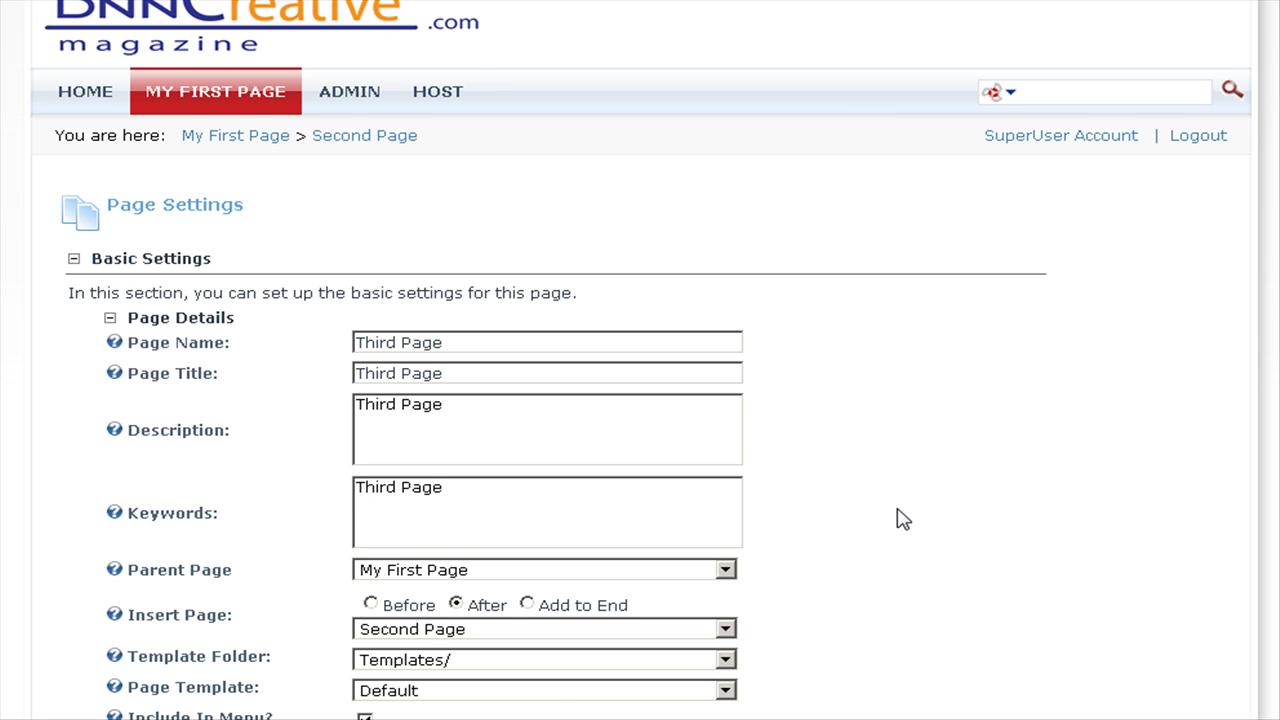
Place Third Page under Second Page, remove All Users' view permission, and save.
{"action": "scroll", "coordinate": [897, 518], "scroll_direction": "down", "scroll_amount": 3}
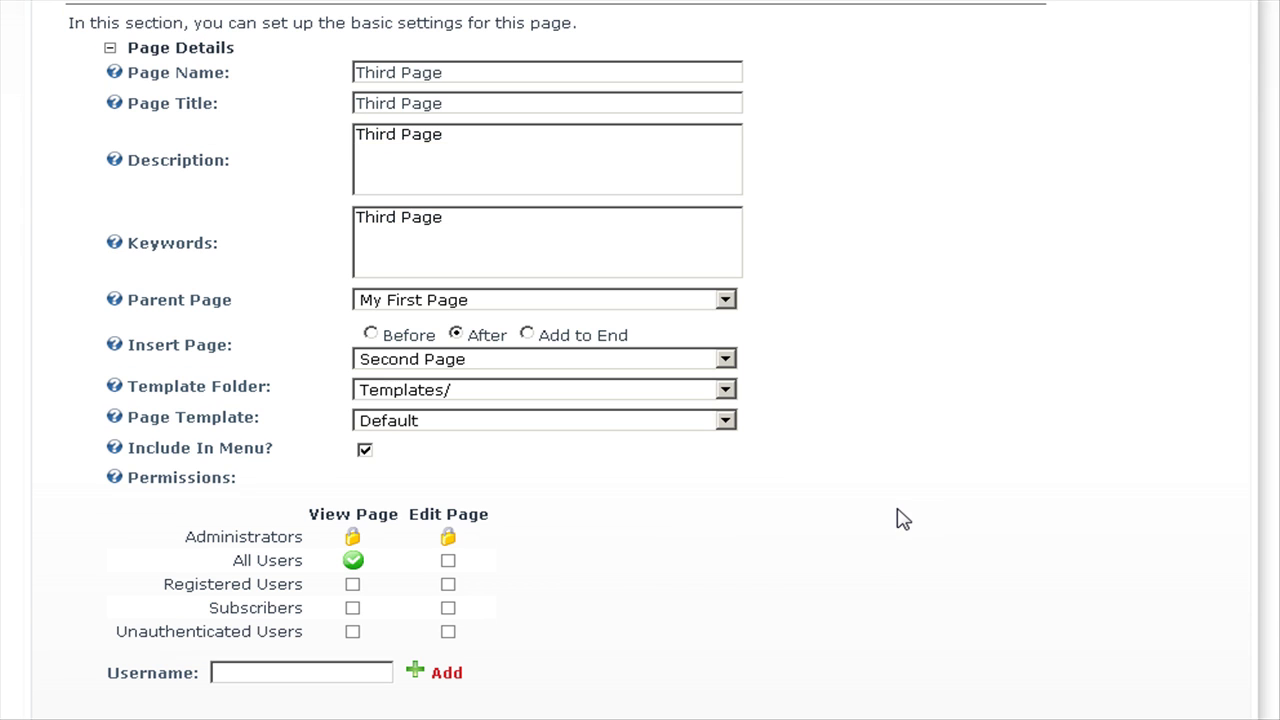
{"action": "left_click", "coordinate": [486, 304]}
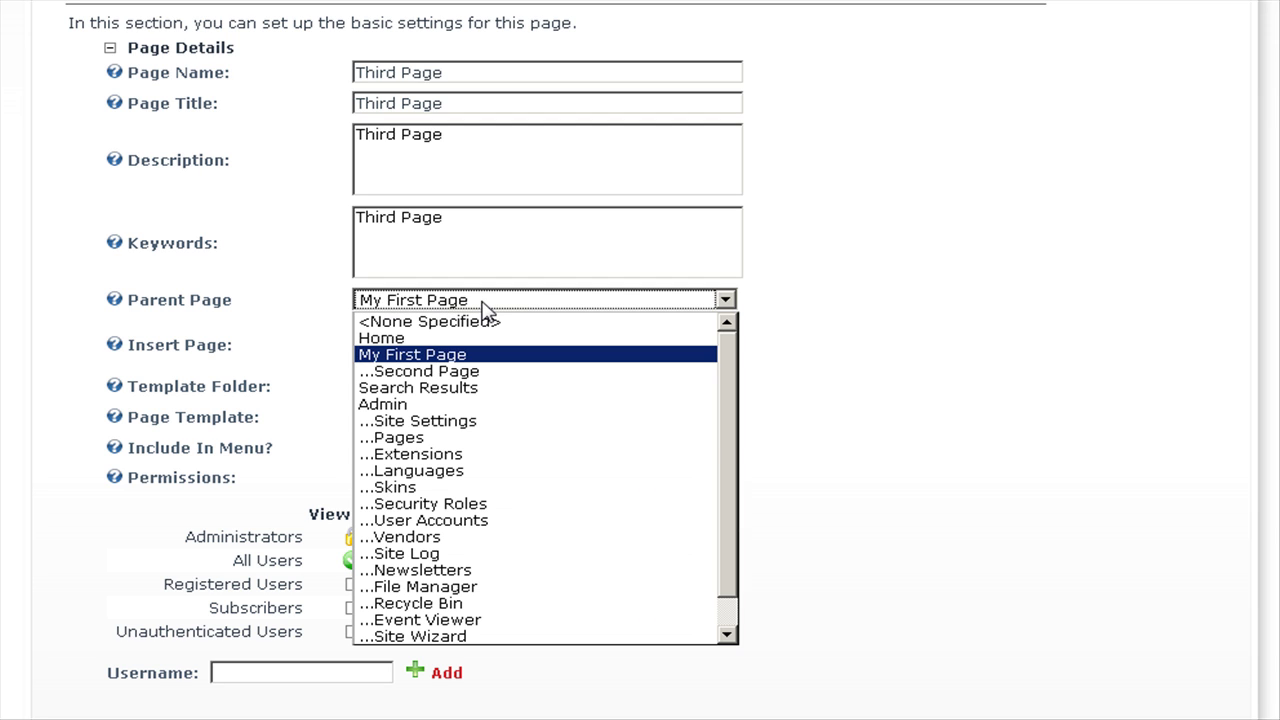
{"action": "left_click", "coordinate": [474, 372]}
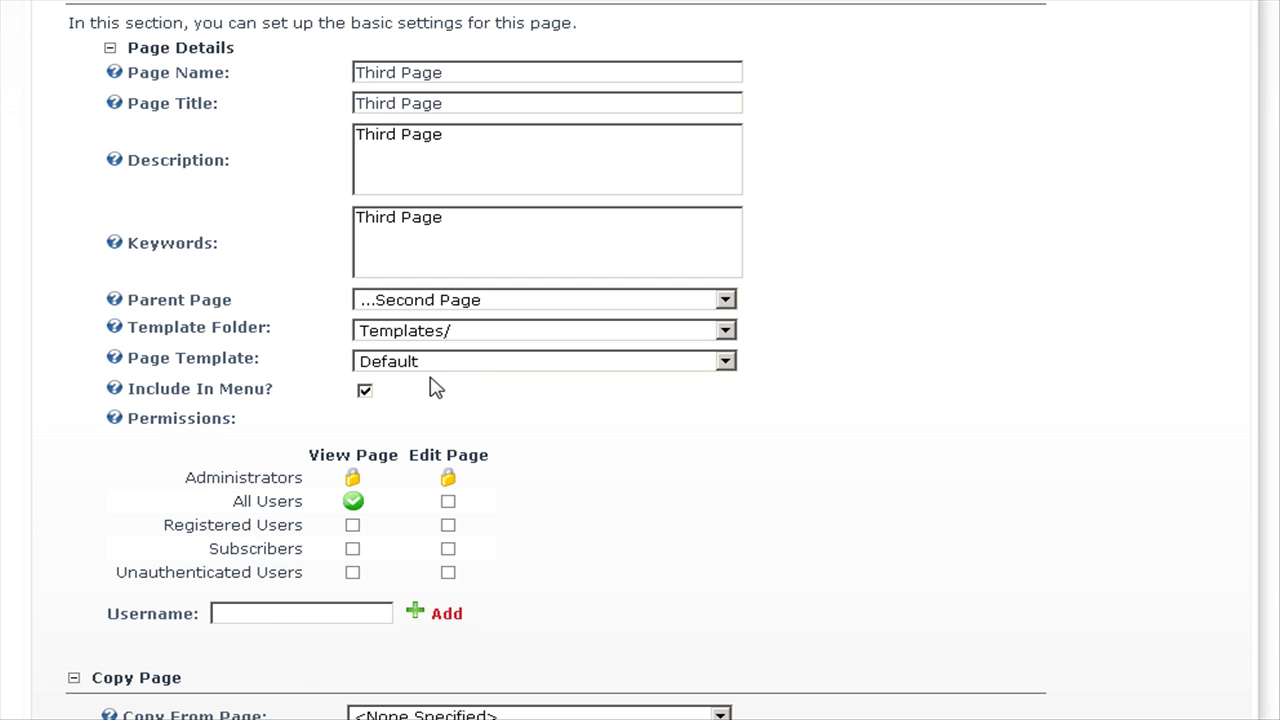
{"action": "scroll", "coordinate": [610, 448], "scroll_direction": "down", "scroll_amount": 3}
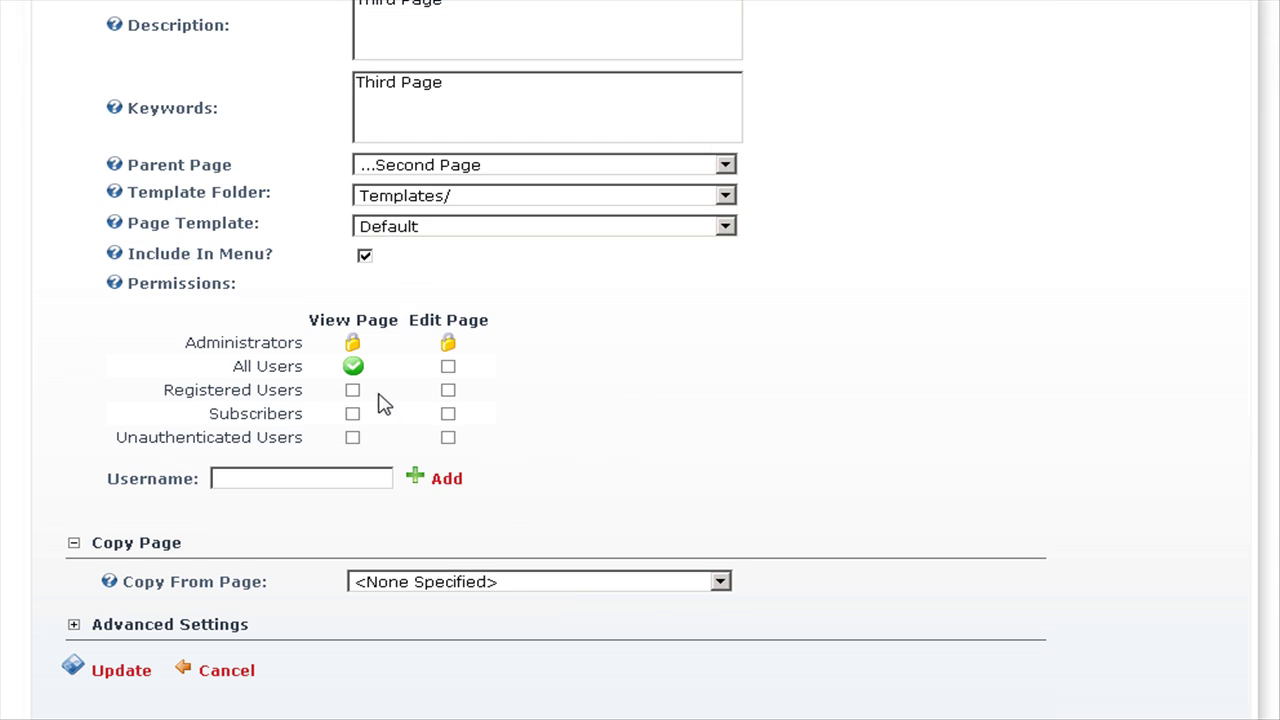
{"action": "left_click", "coordinate": [356, 370]}
{"action": "left_click", "coordinate": [356, 370]}
{"action": "scroll", "coordinate": [766, 398], "scroll_direction": "down", "scroll_amount": 2}
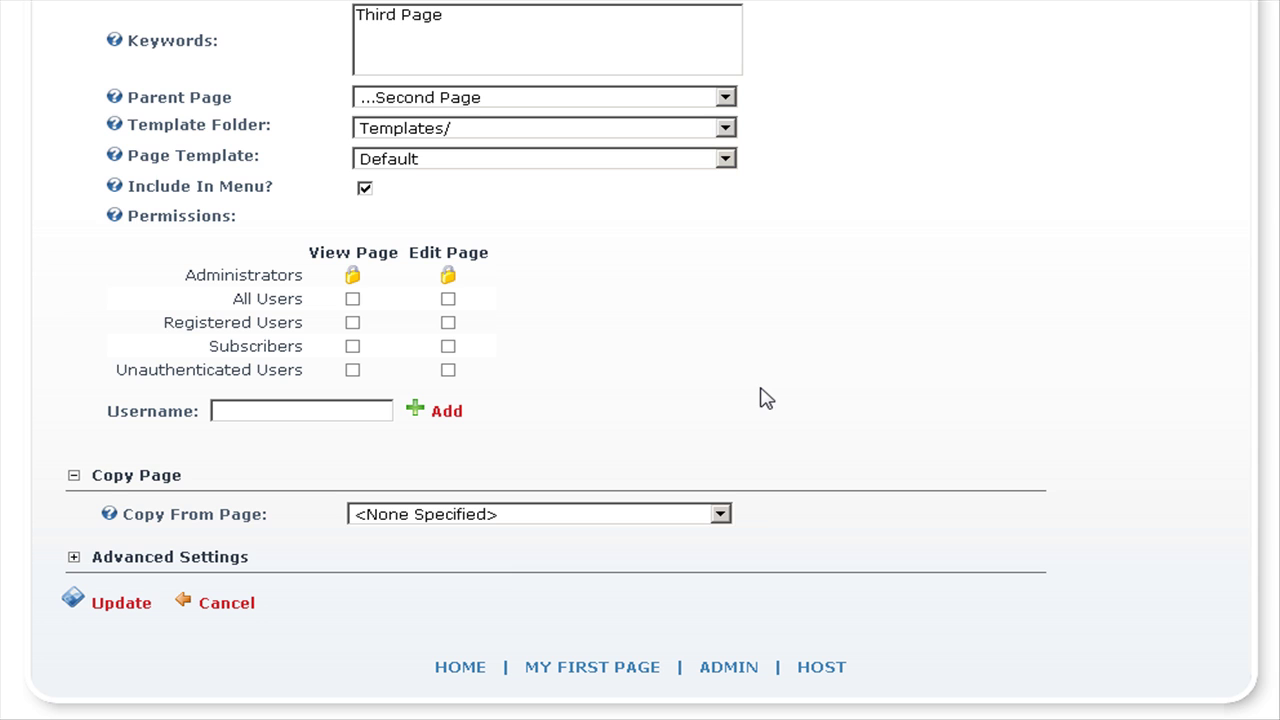
{"action": "left_click", "coordinate": [105, 609]}
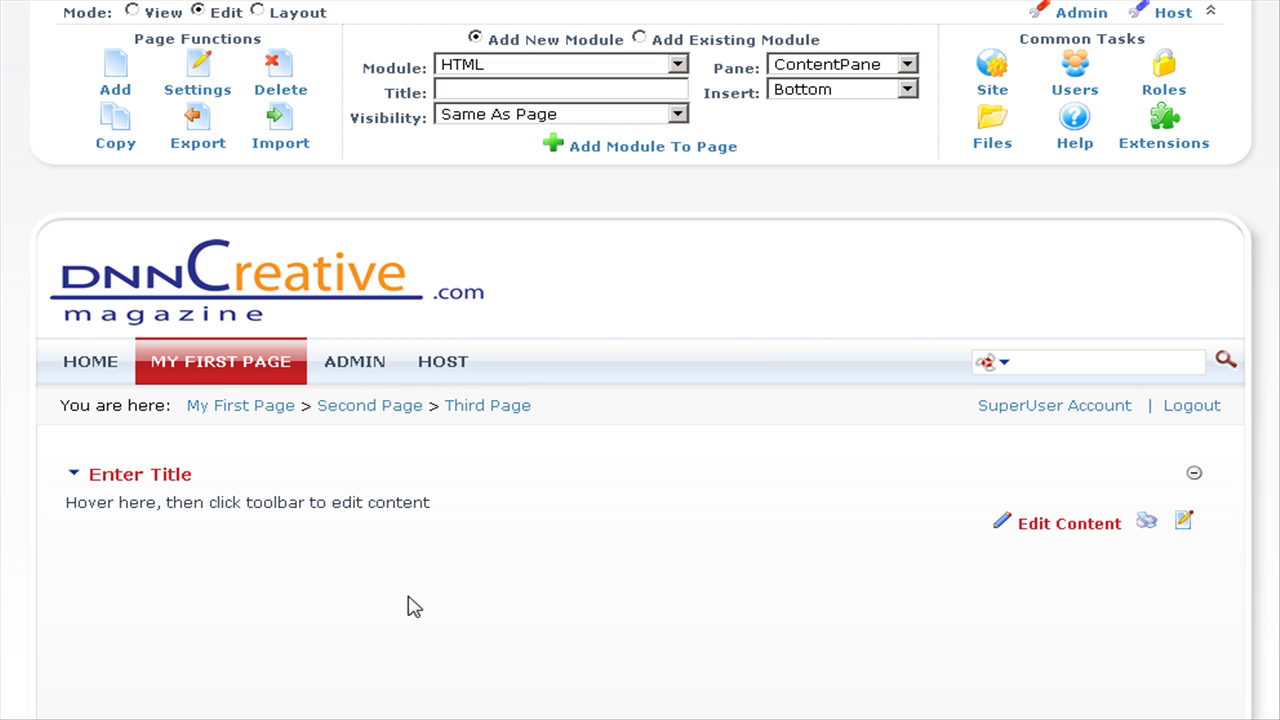
Confirm Third Page appears under My First Page > Second Page in the menu, then log out.
{"action": "mouse_move", "coordinate": [197, 366]}
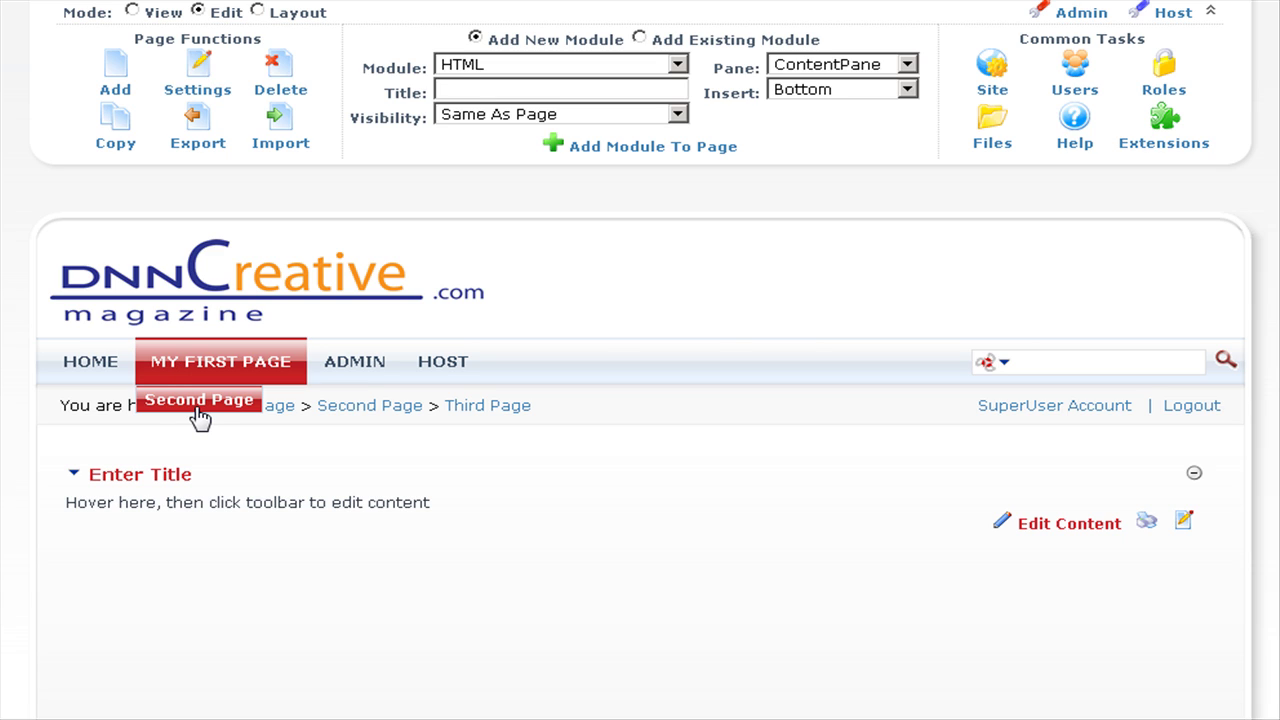
{"action": "mouse_move", "coordinate": [200, 405]}
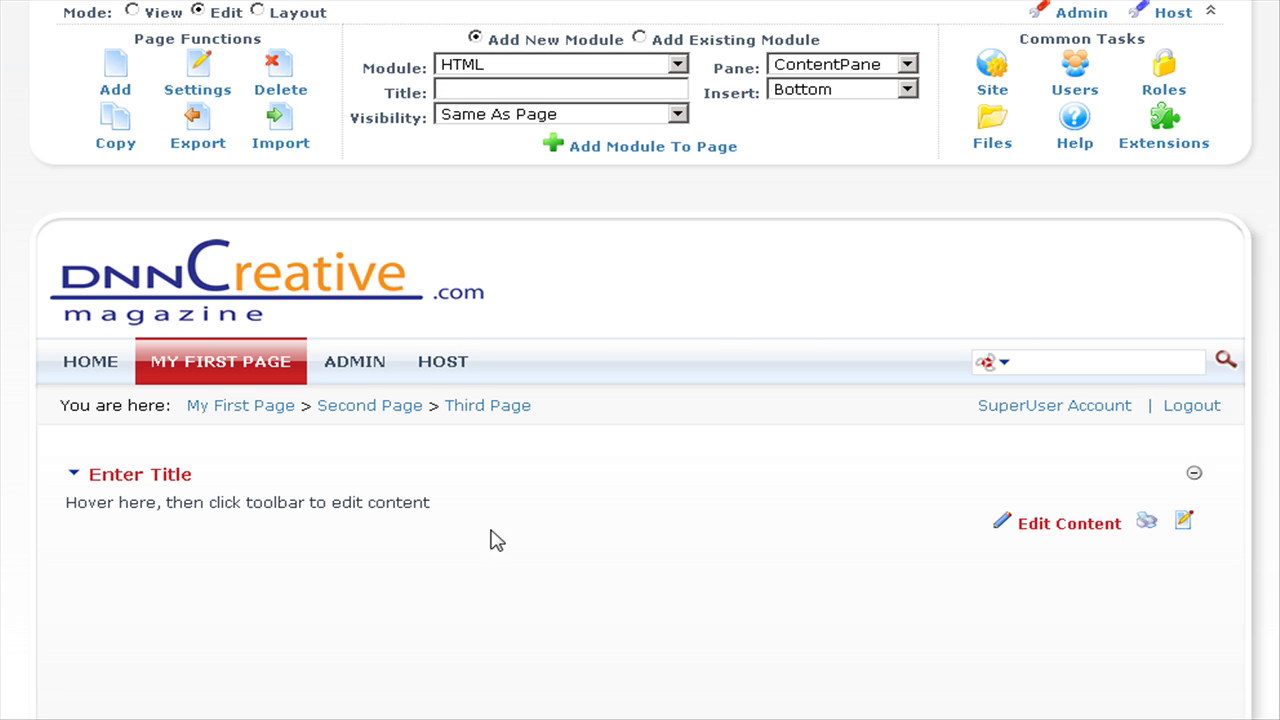
{"action": "left_click", "coordinate": [1192, 406]}
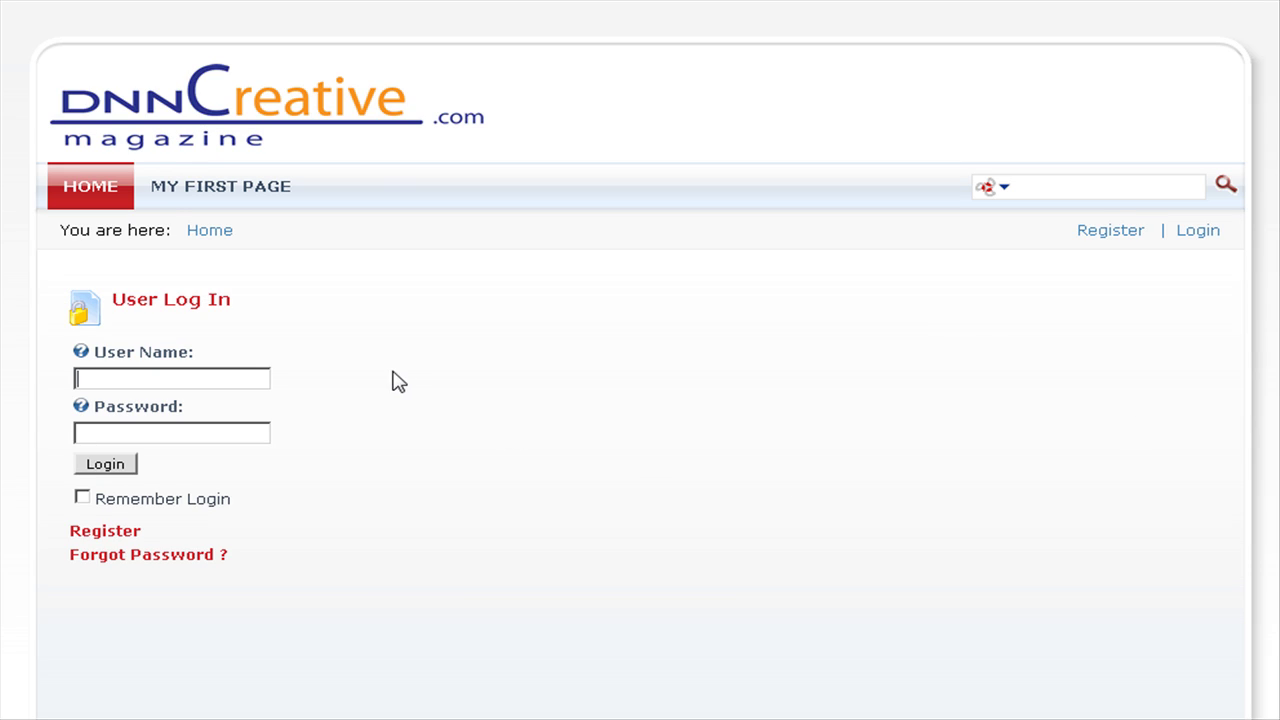
As a visitor, browse My First Page and then Second Page, which lists no Third Page.
{"action": "left_click", "coordinate": [207, 192]}
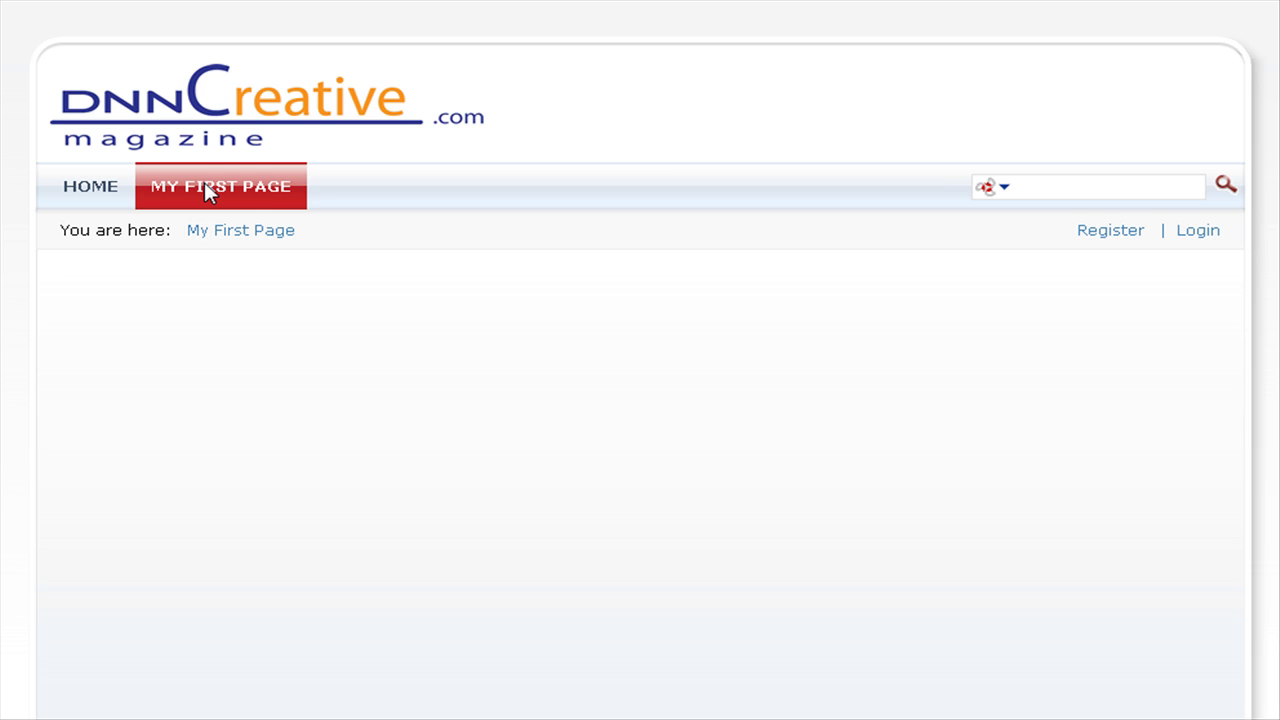
{"action": "mouse_move", "coordinate": [205, 186]}
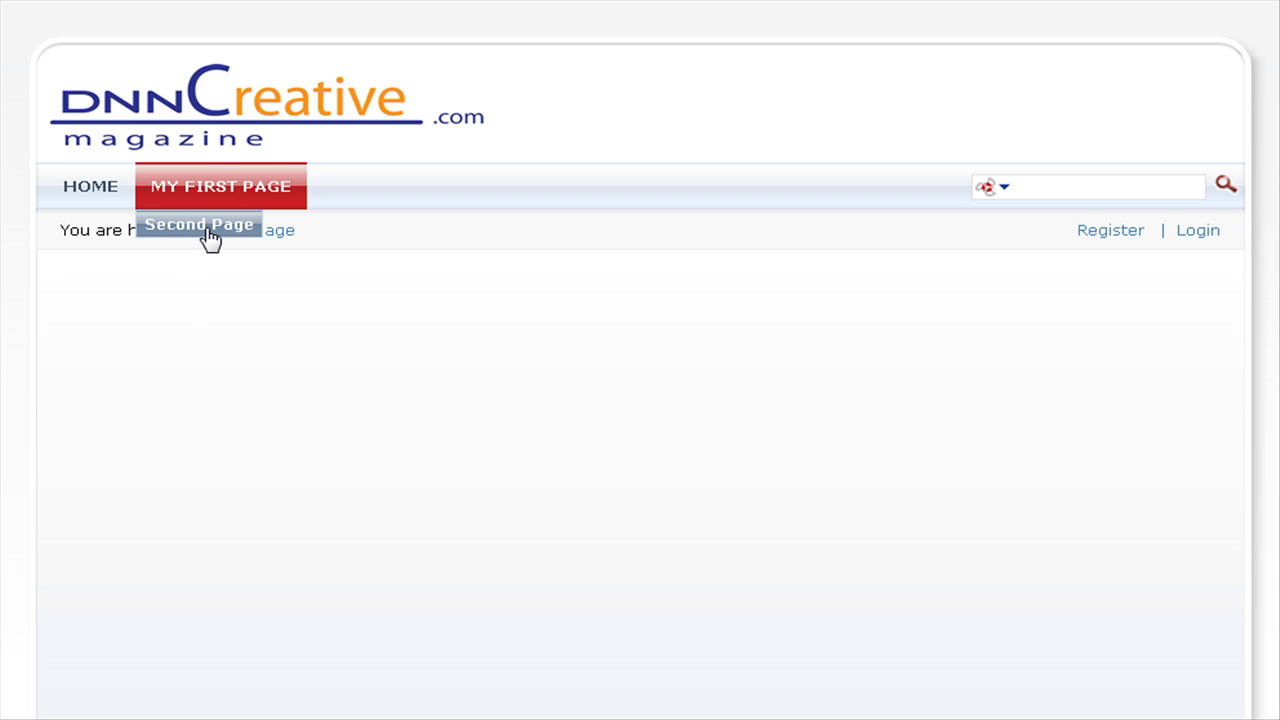
{"action": "left_click", "coordinate": [208, 228]}
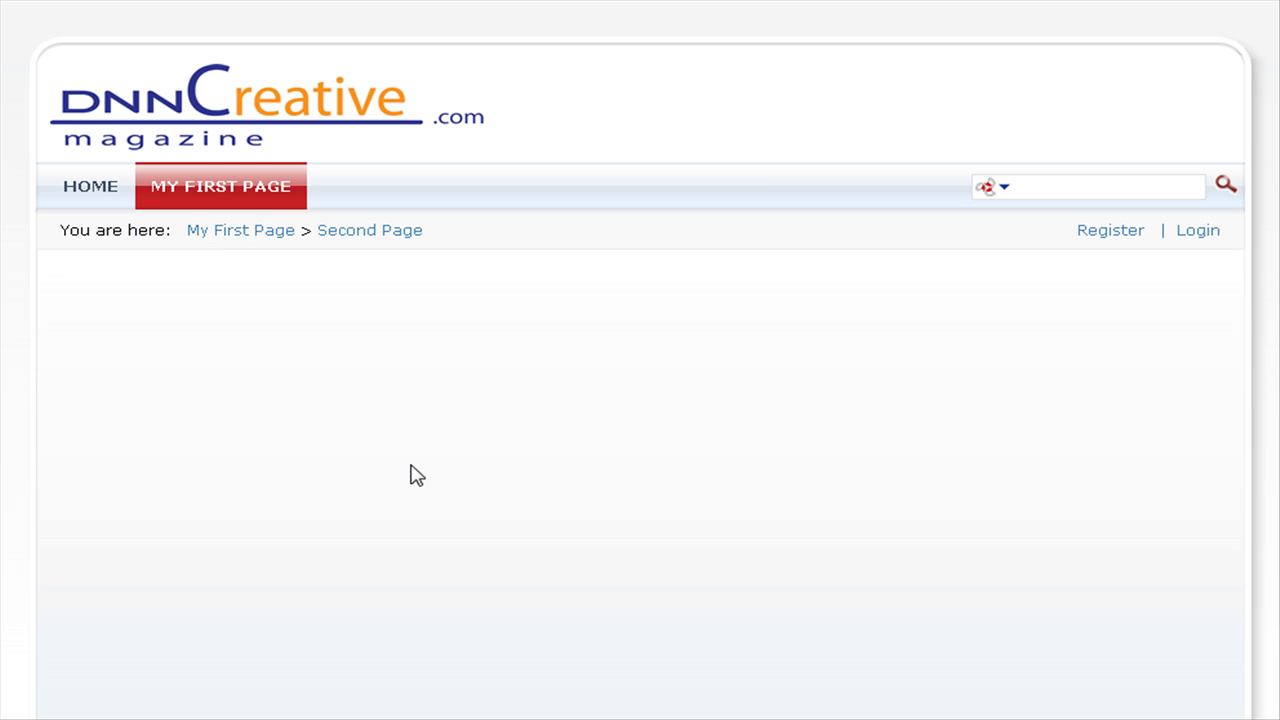
Log back in with the admin user name and the account password.
{"action": "left_click", "coordinate": [1197, 231]}
{"action": "type", "text": "admin"}
{"action": "key", "text": "Tab"}
{"action": "type", "text": "dnnadmin********"}
{"action": "key", "text": "BackSpace"}
{"action": "type", "text": "***"}
{"action": "key", "text": "Return"}
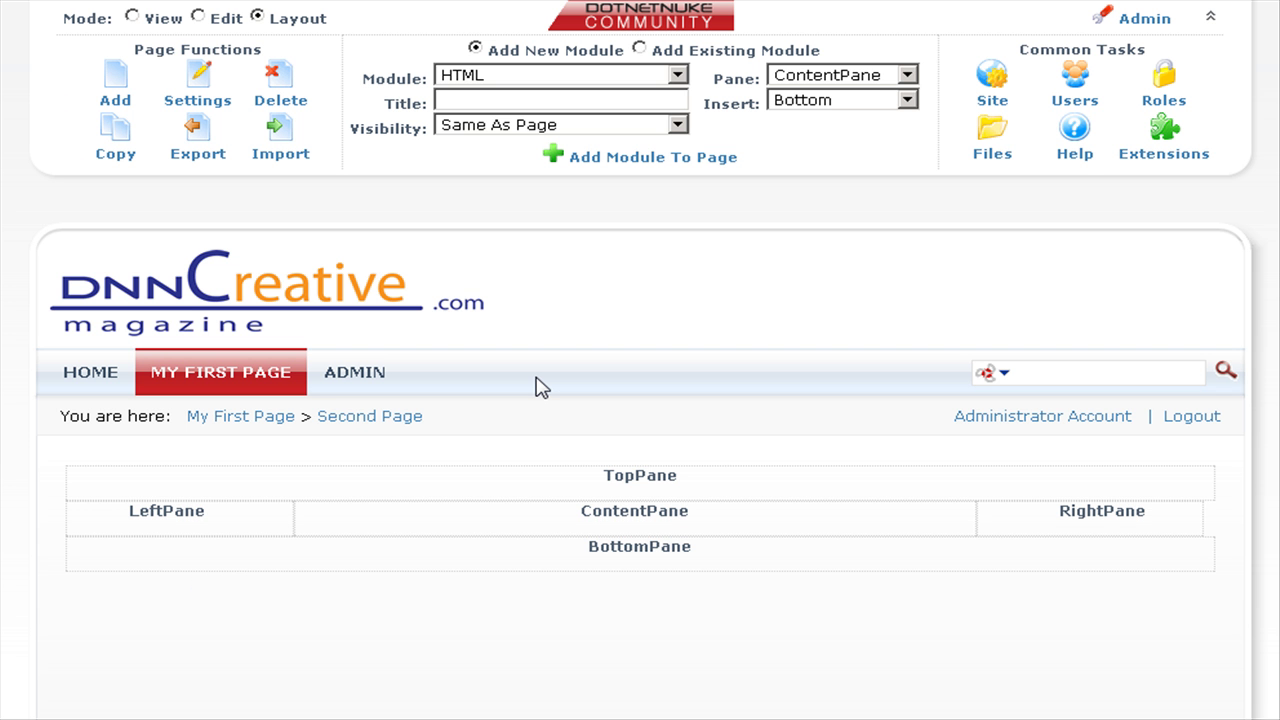
Navigate to Third Page through My First Page > Second Page.
{"action": "mouse_move", "coordinate": [208, 382]}
{"action": "mouse_move", "coordinate": [208, 408]}
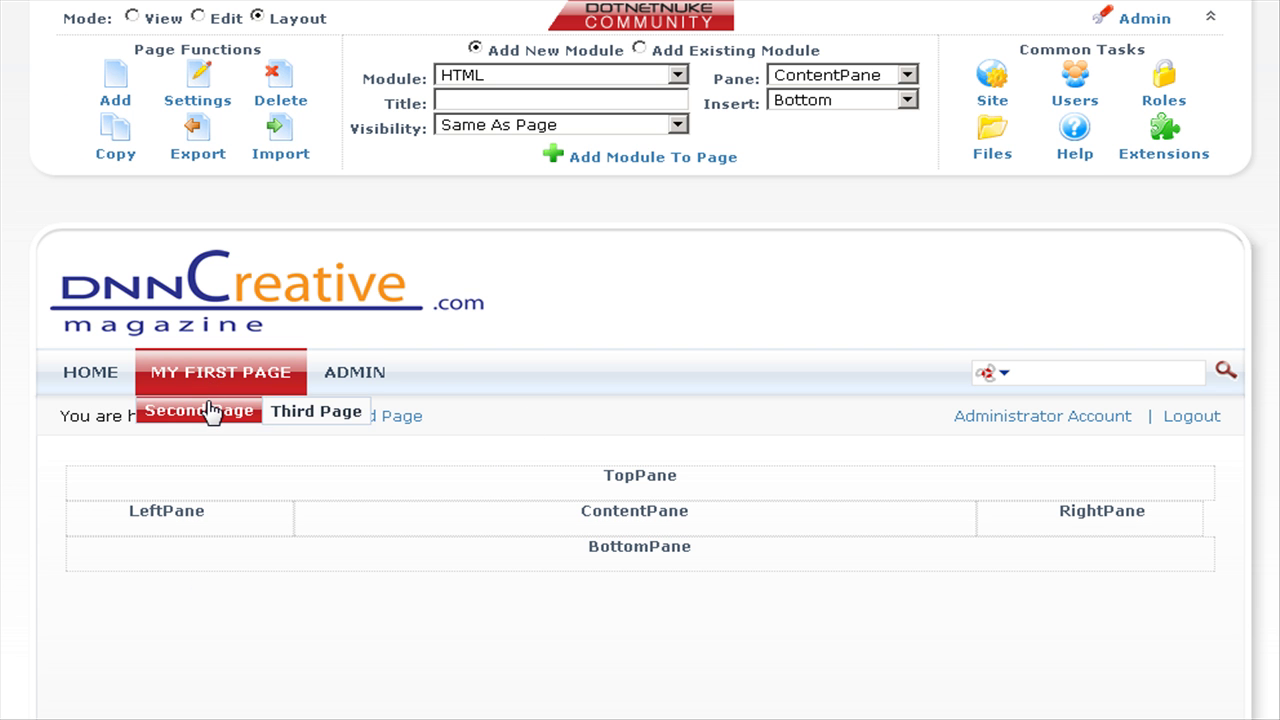
{"action": "left_click", "coordinate": [325, 420]}
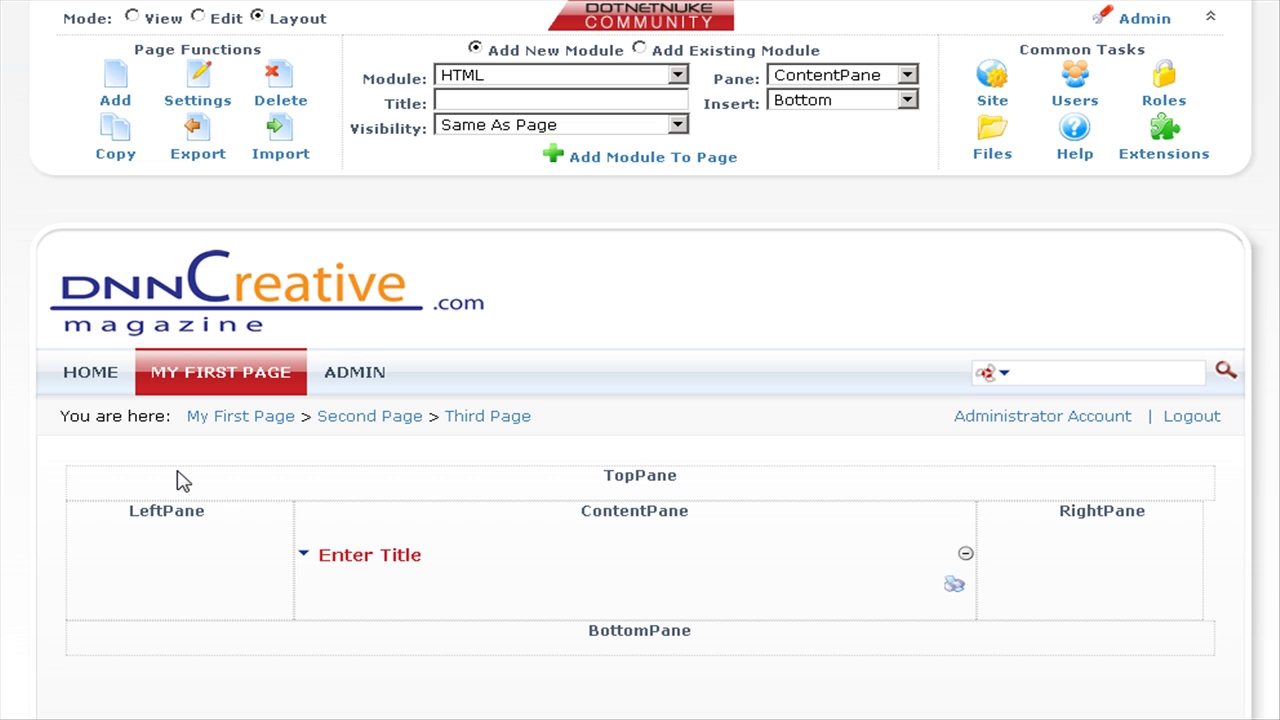
In Third Page's settings, grant All Users View Page permission and update the page.
{"action": "left_click", "coordinate": [200, 102]}
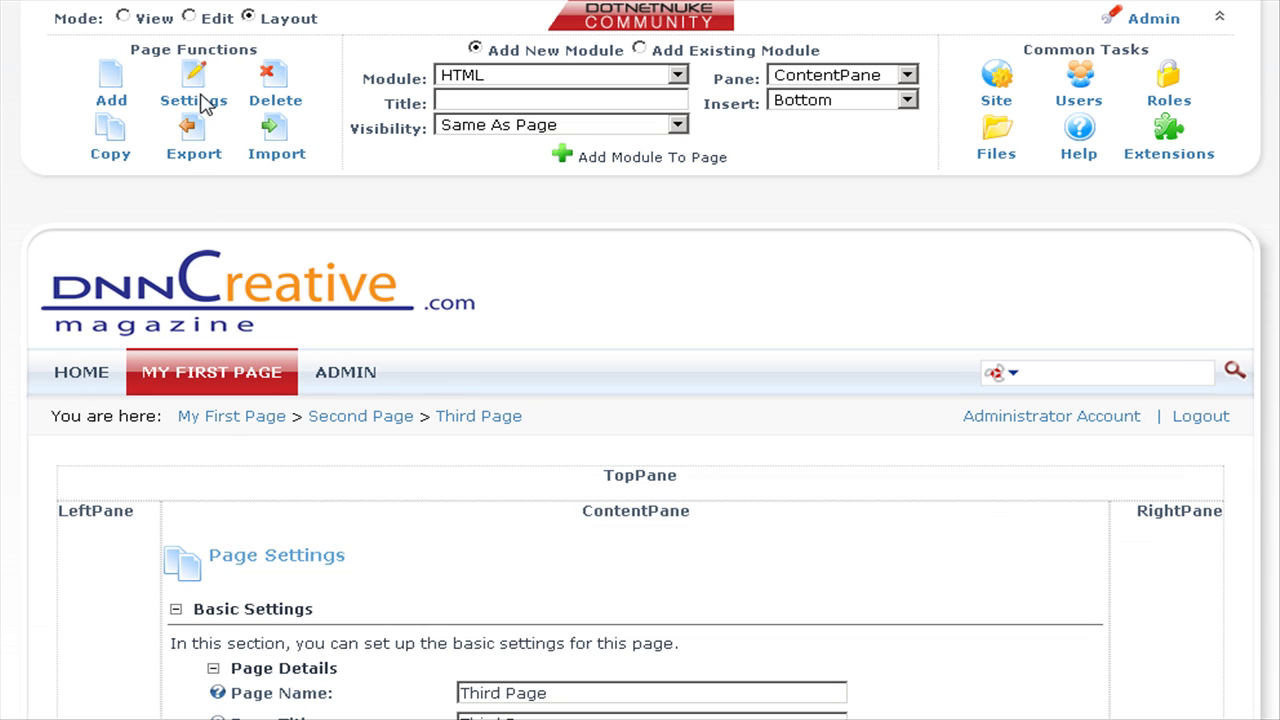
{"action": "scroll", "coordinate": [958, 577], "scroll_direction": "down", "scroll_amount": 7}
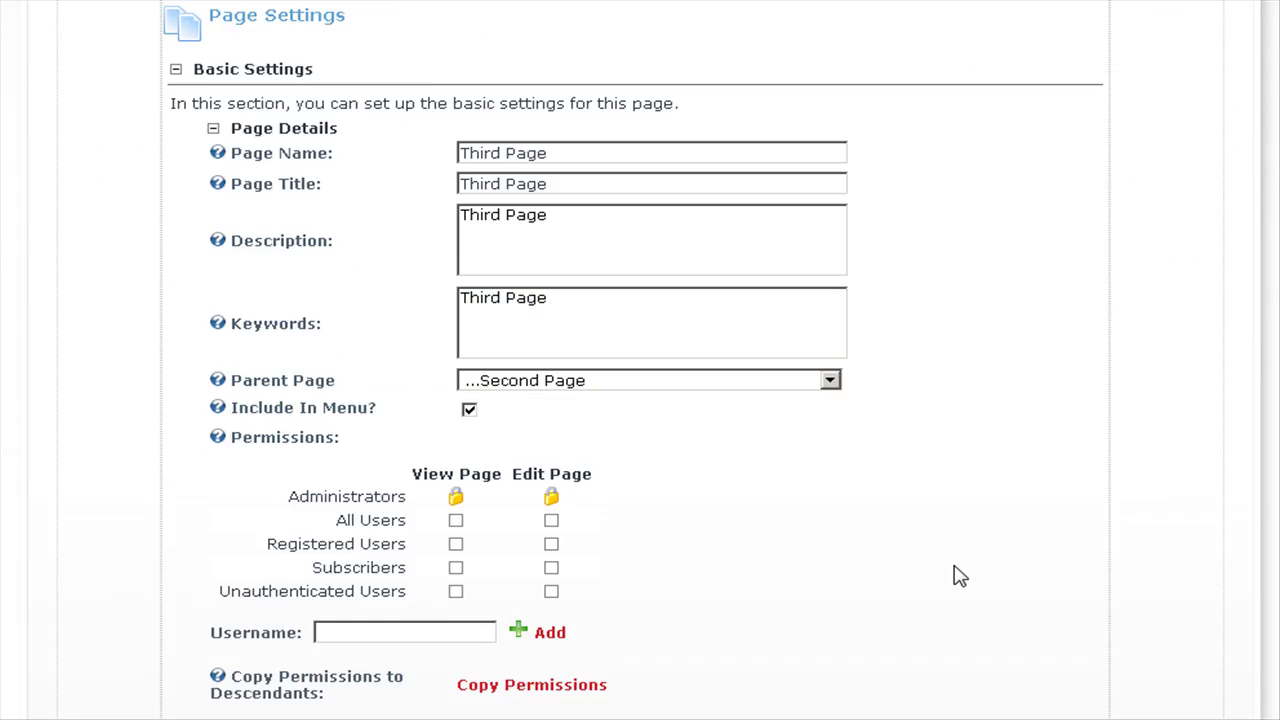
{"action": "left_click", "coordinate": [456, 385]}
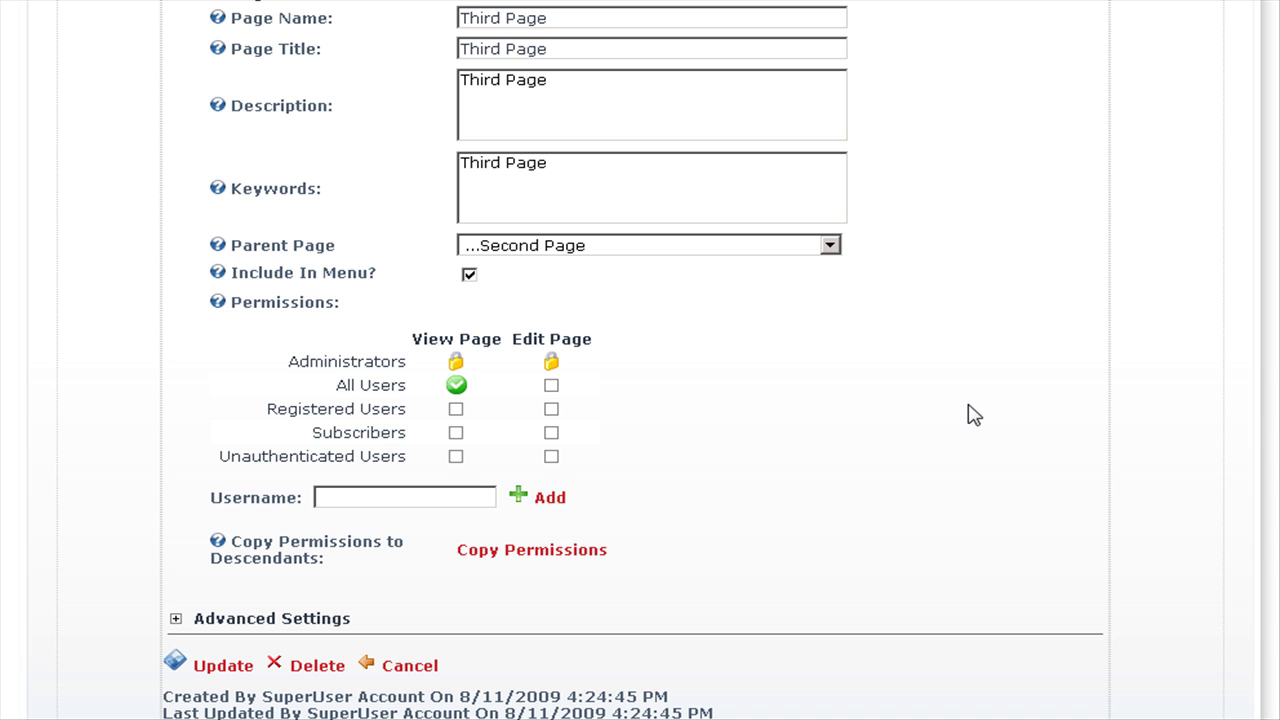
{"action": "scroll", "coordinate": [972, 414], "scroll_direction": "down", "scroll_amount": 3}
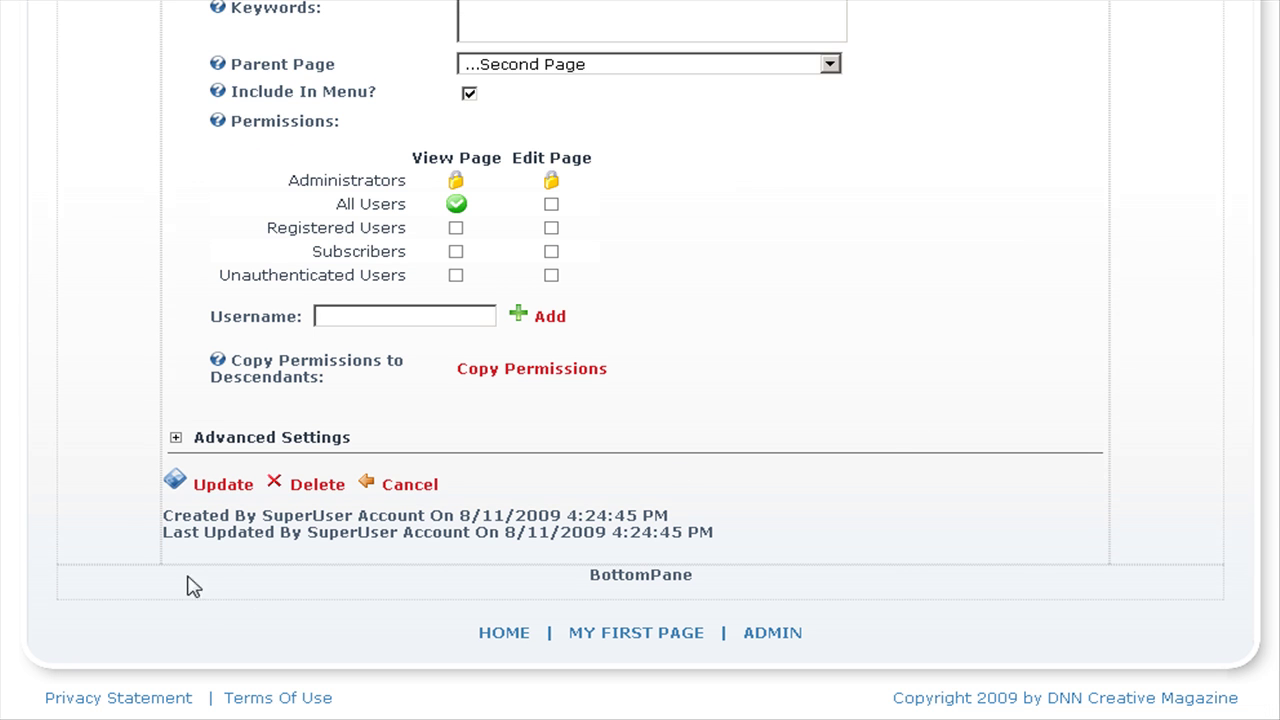
{"action": "left_click", "coordinate": [206, 493]}
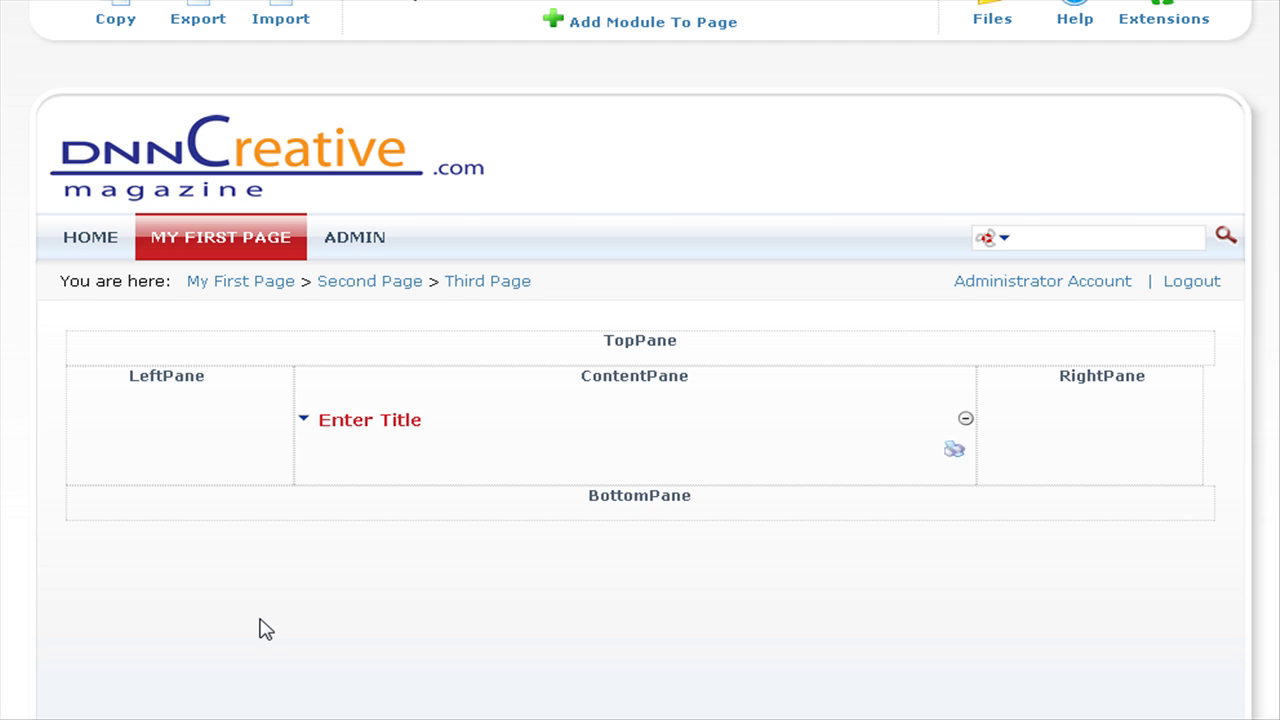
On the Home page in content view, move My Links to the TopPane using its Move menu.
{"action": "left_click", "coordinate": [75, 237]}
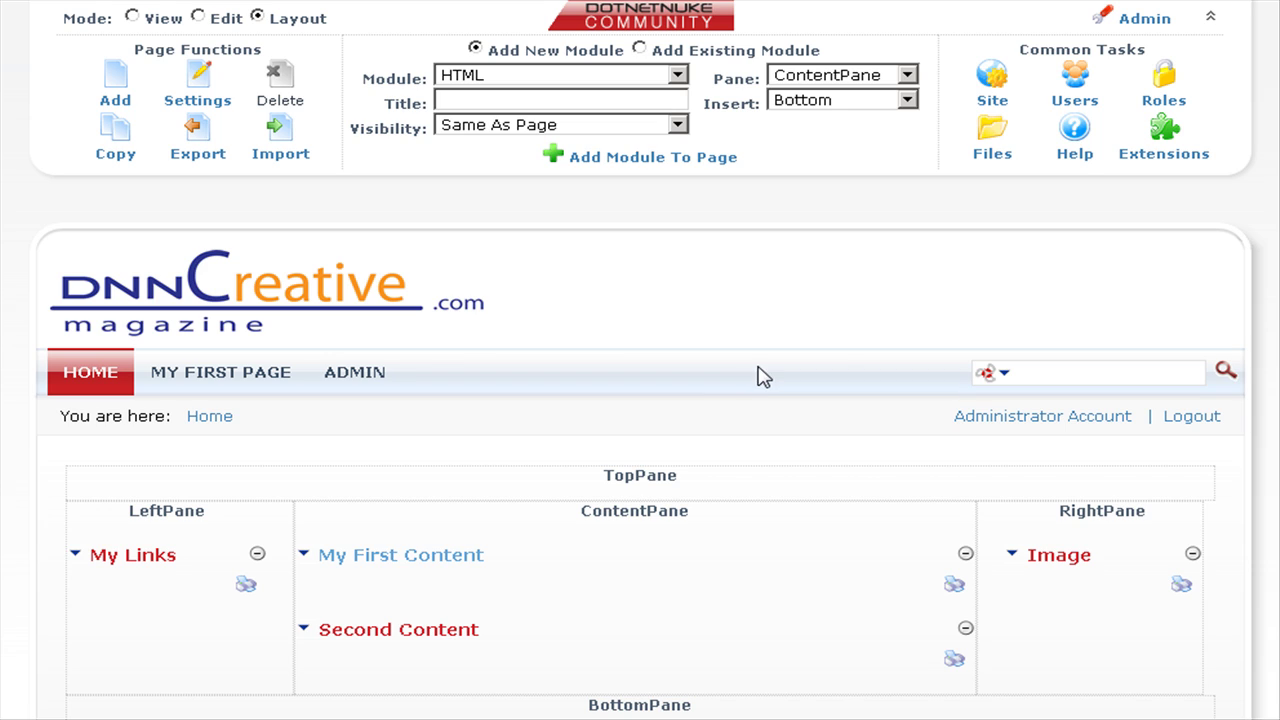
{"action": "left_click", "coordinate": [198, 17]}
{"action": "scroll", "coordinate": [714, 595], "scroll_direction": "down", "scroll_amount": 5}
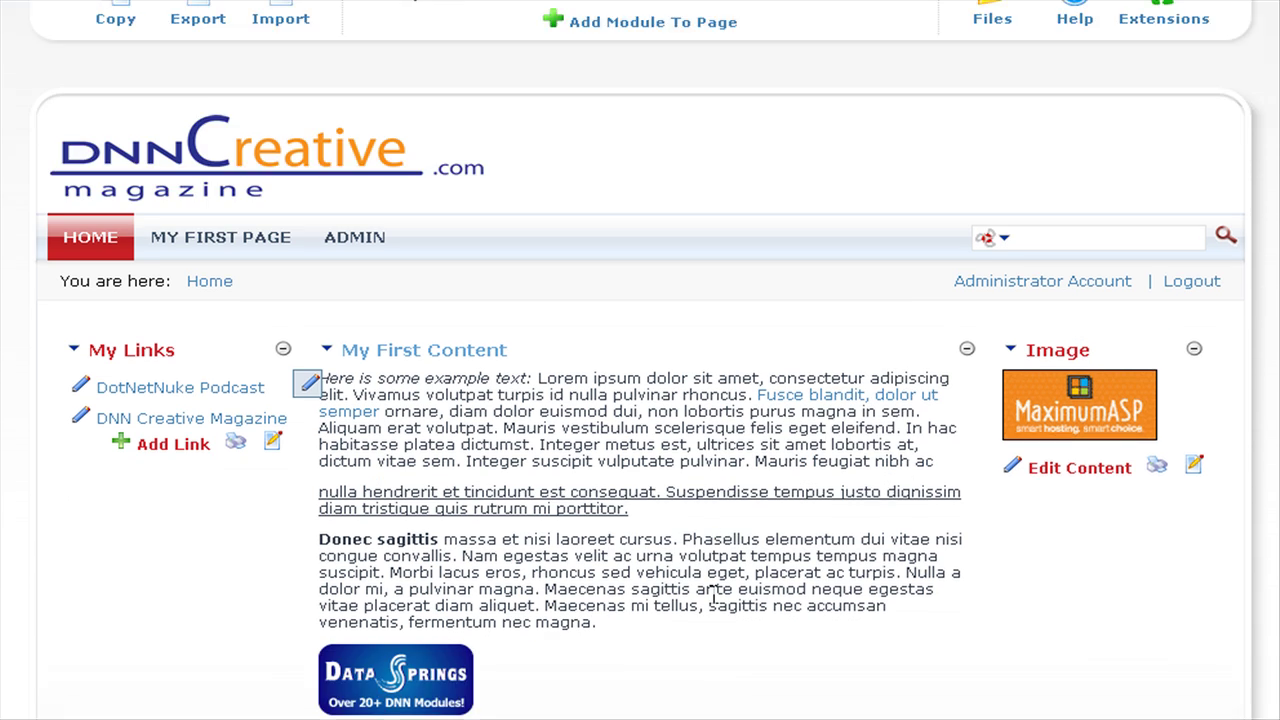
{"action": "scroll", "coordinate": [714, 595], "scroll_direction": "down", "scroll_amount": 3}
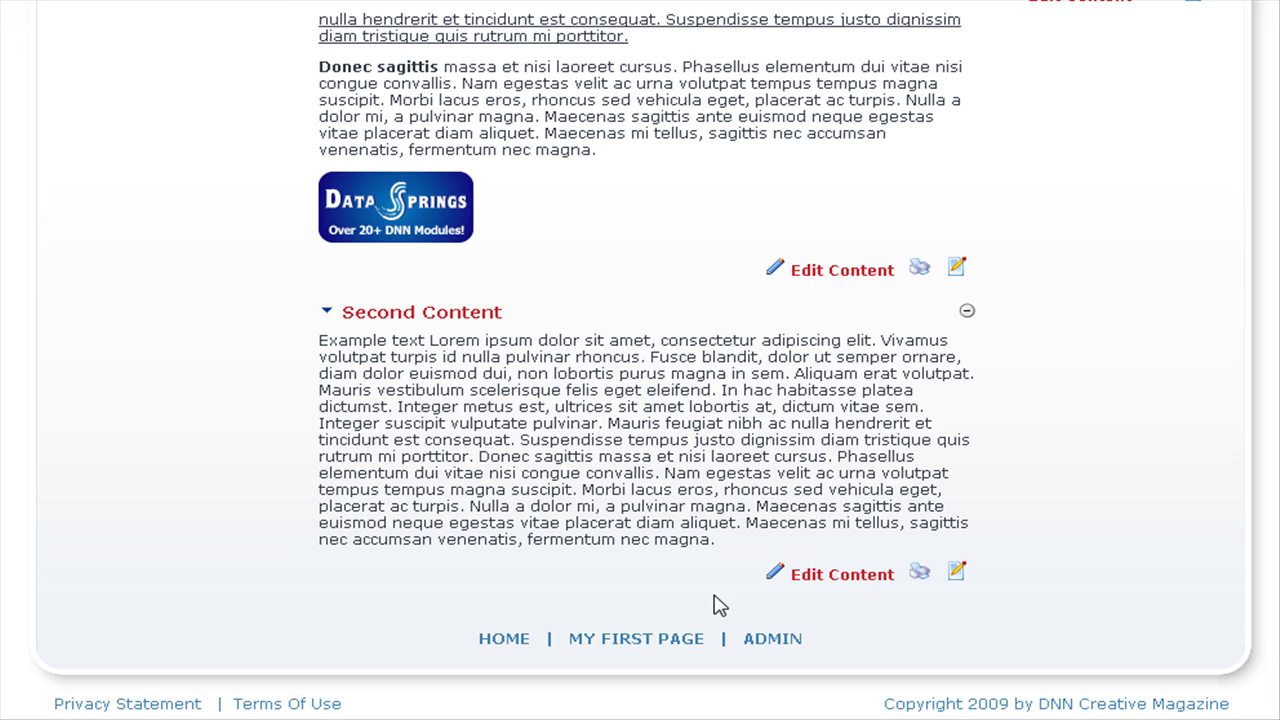
{"action": "scroll", "coordinate": [714, 605], "scroll_direction": "up", "scroll_amount": 6}
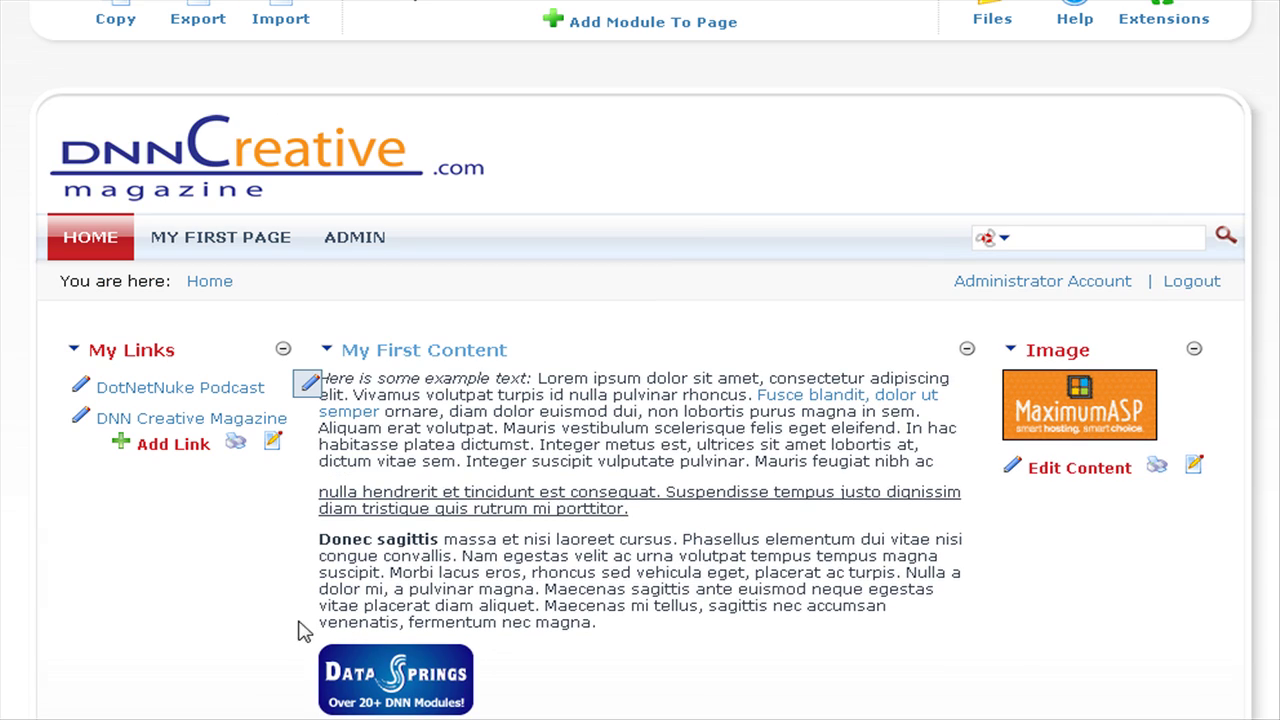
{"action": "mouse_move", "coordinate": [74, 352]}
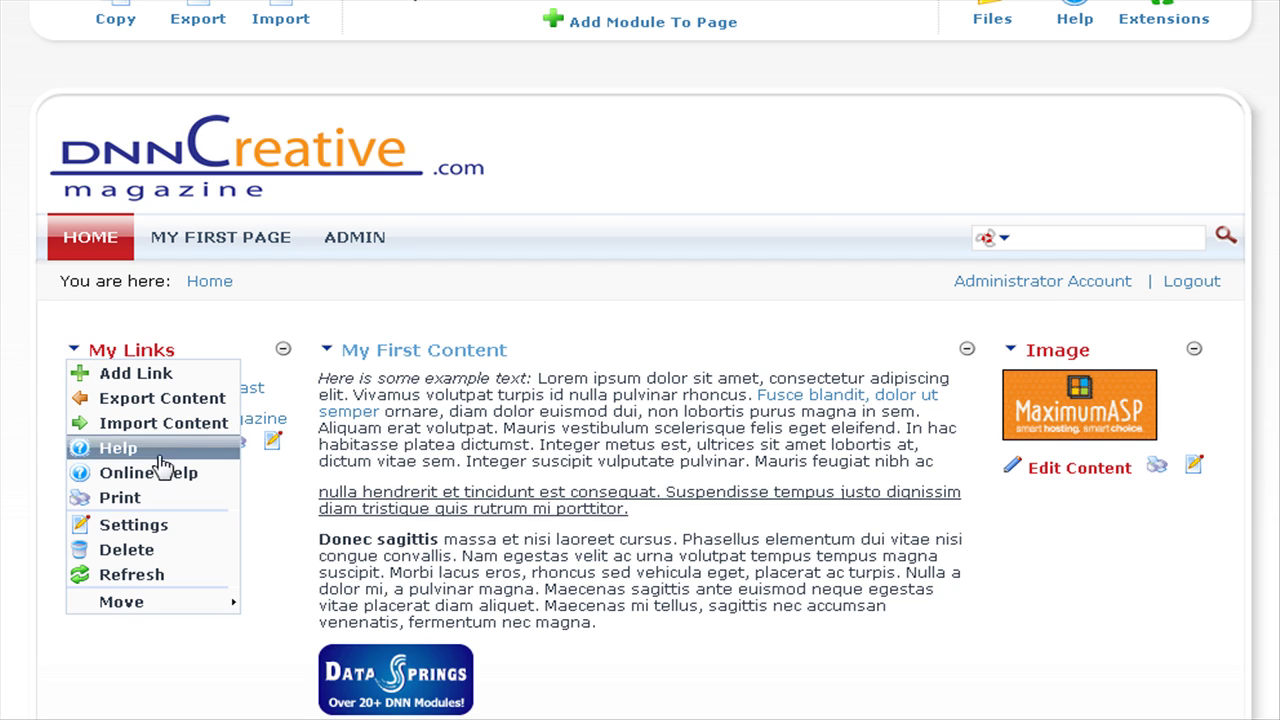
{"action": "mouse_move", "coordinate": [184, 608]}
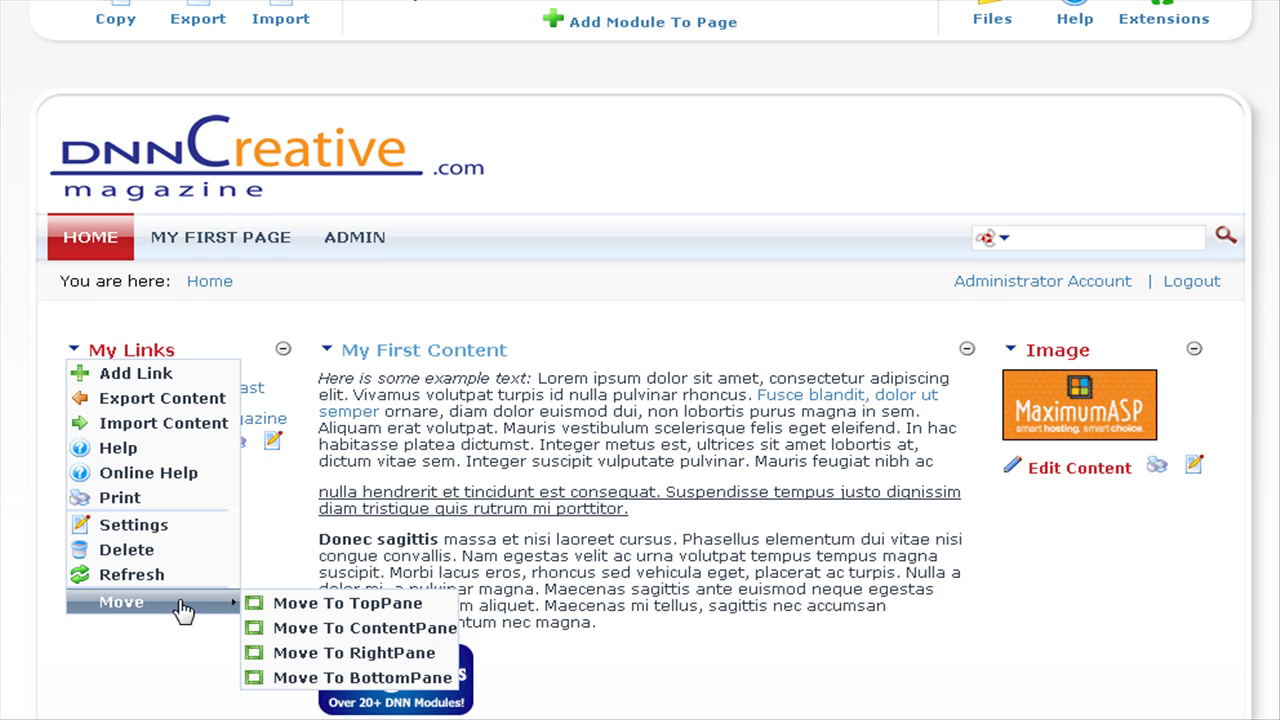
{"action": "left_click", "coordinate": [314, 604]}
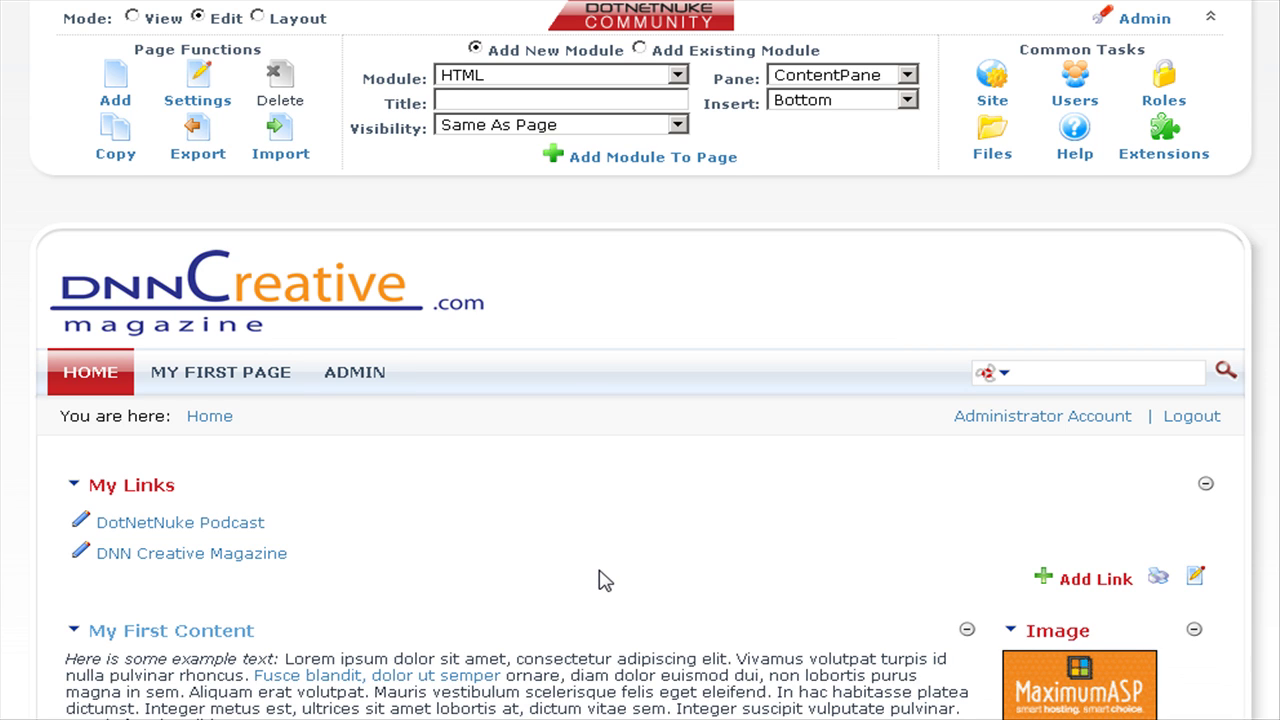
Switch the Home page to Layout mode.
{"action": "scroll", "coordinate": [605, 581], "scroll_direction": "down", "scroll_amount": 1}
{"action": "scroll", "coordinate": [602, 579], "scroll_direction": "down", "scroll_amount": 2}
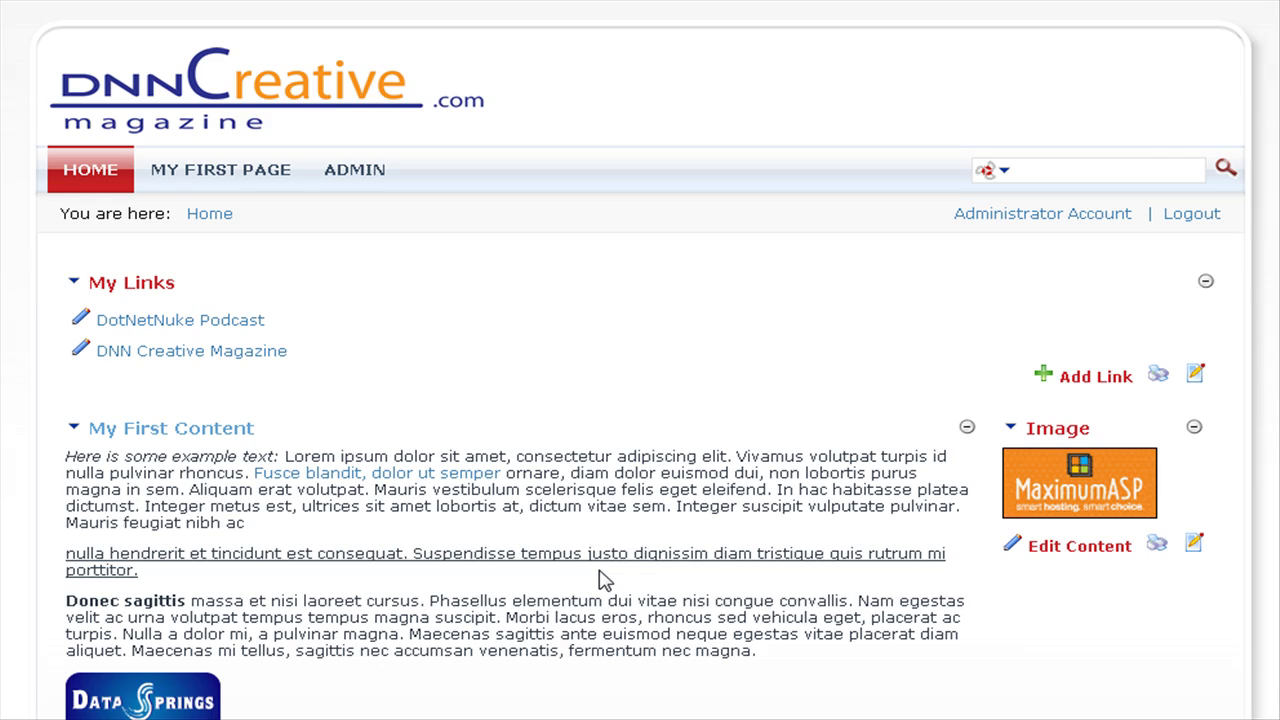
{"action": "scroll", "coordinate": [605, 581], "scroll_direction": "down", "scroll_amount": 1}
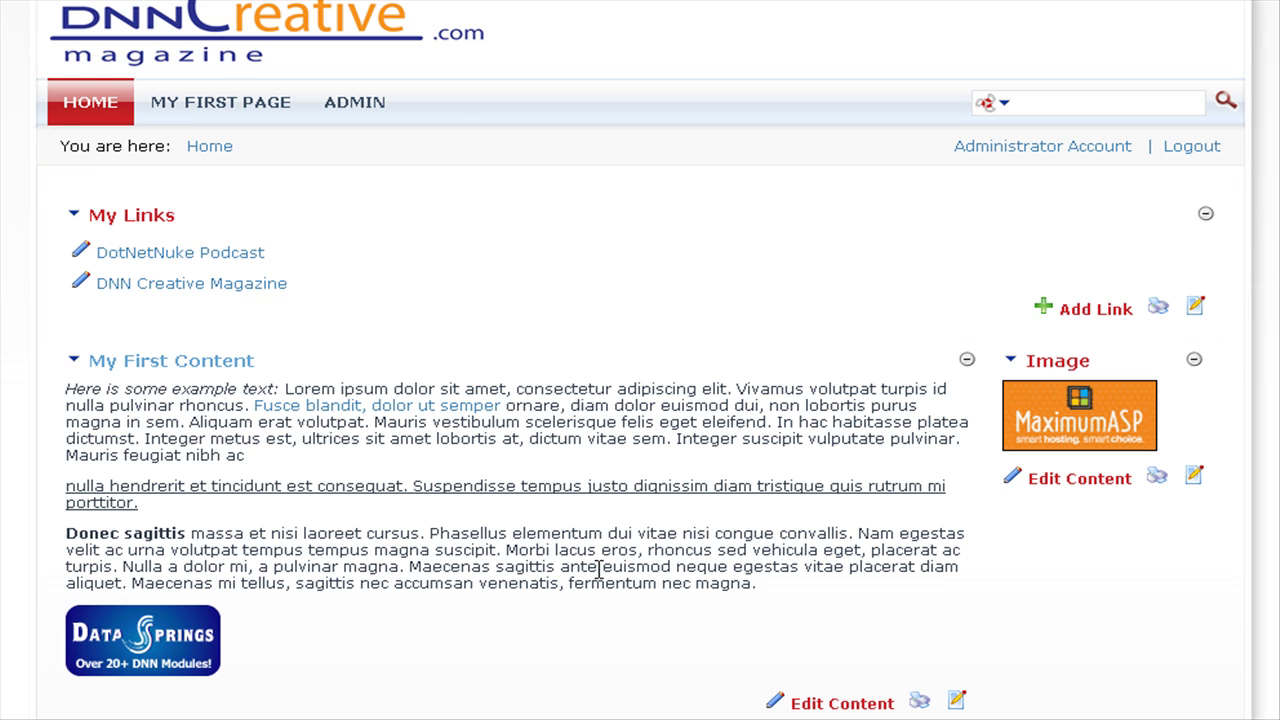
{"action": "scroll", "coordinate": [598, 568], "scroll_direction": "up", "scroll_amount": 4}
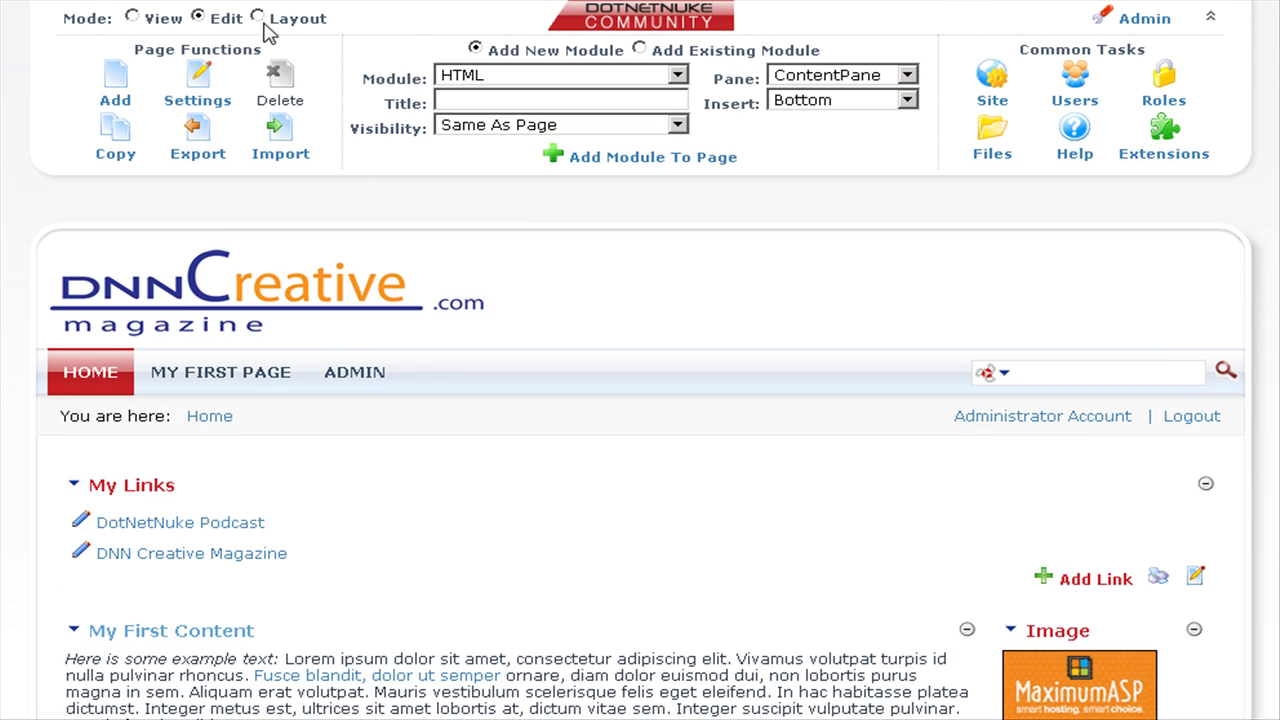
{"action": "left_click", "coordinate": [259, 17]}
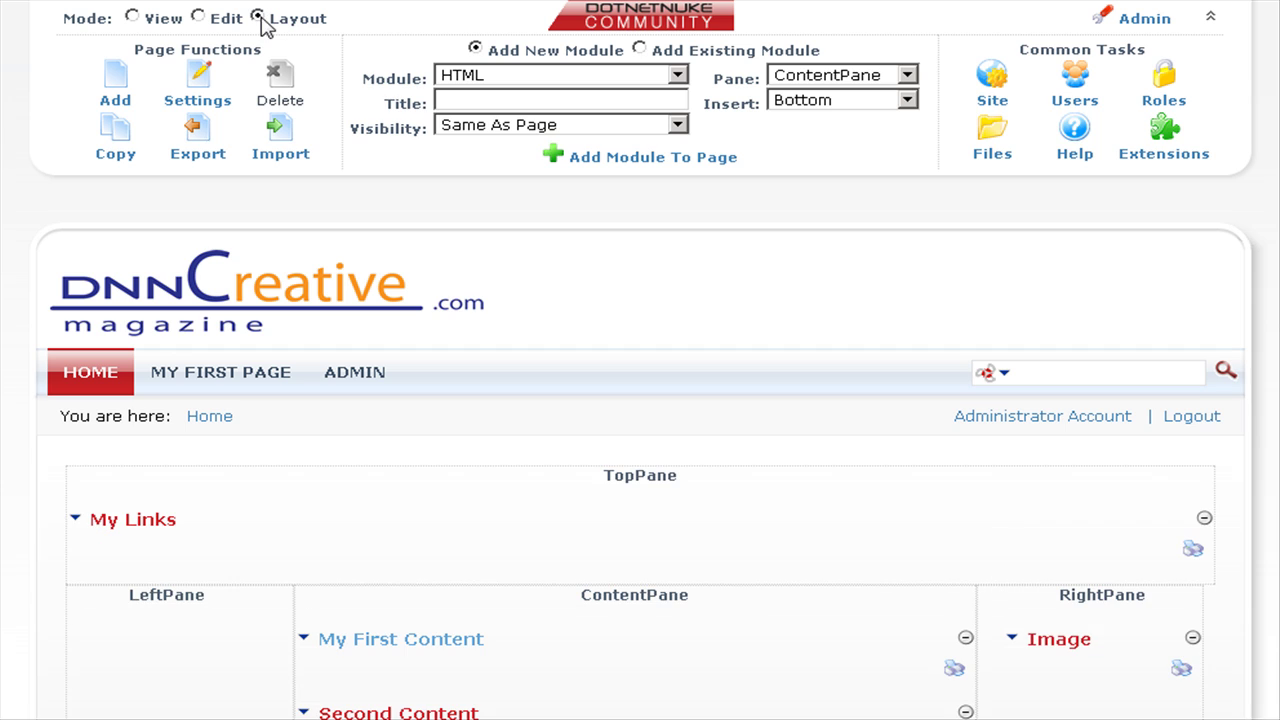
Move My Links into the ContentPane below Second Content via its Move menu.
{"action": "scroll", "coordinate": [786, 591], "scroll_direction": "down", "scroll_amount": 3}
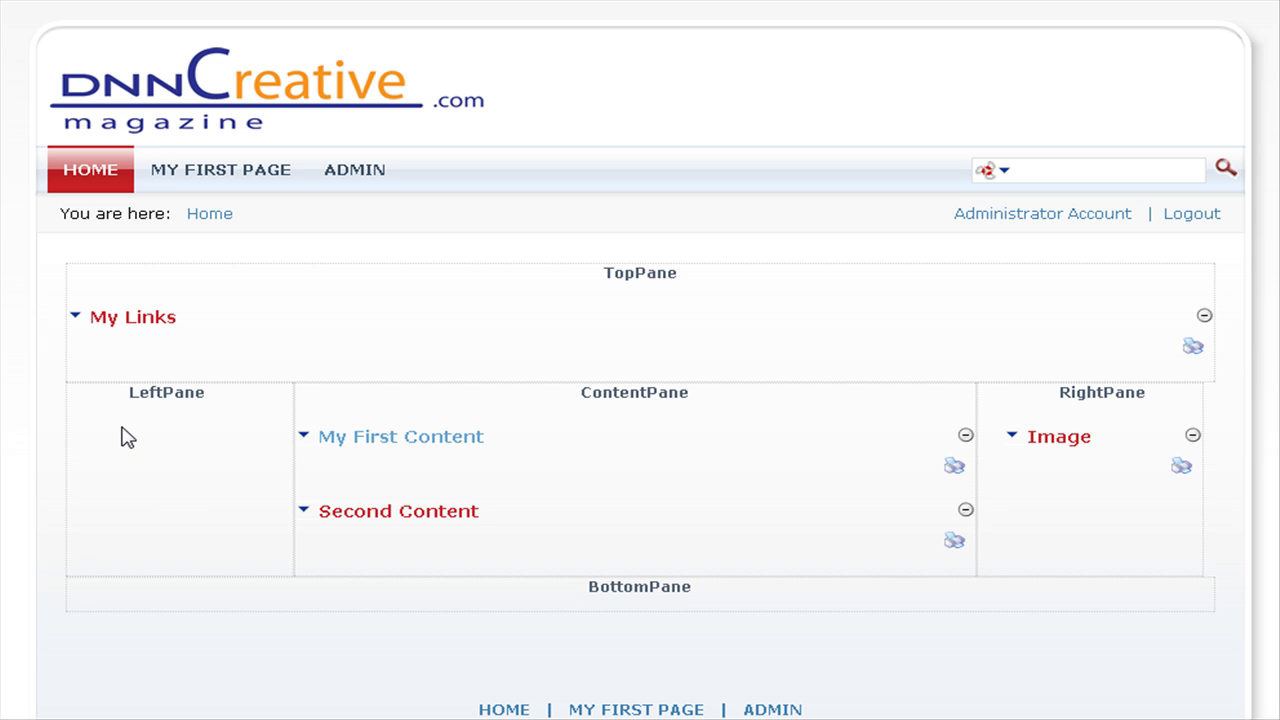
{"action": "mouse_move", "coordinate": [75, 316]}
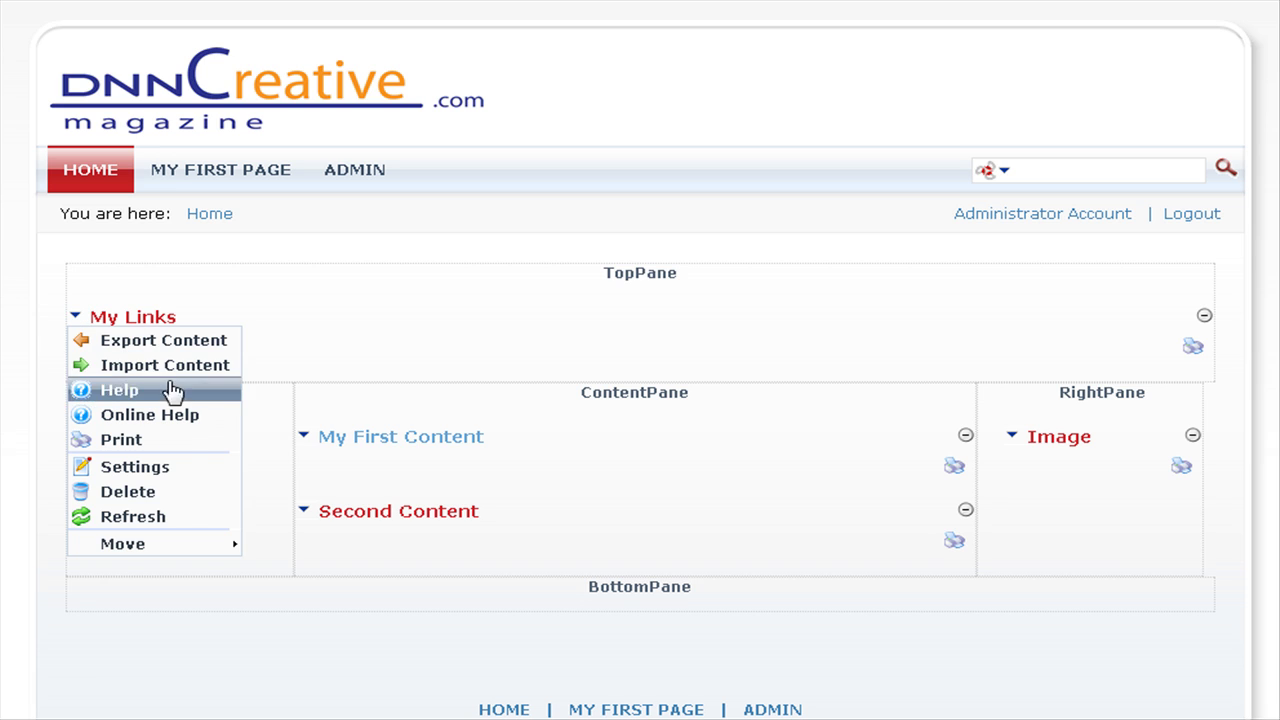
{"action": "mouse_move", "coordinate": [172, 548]}
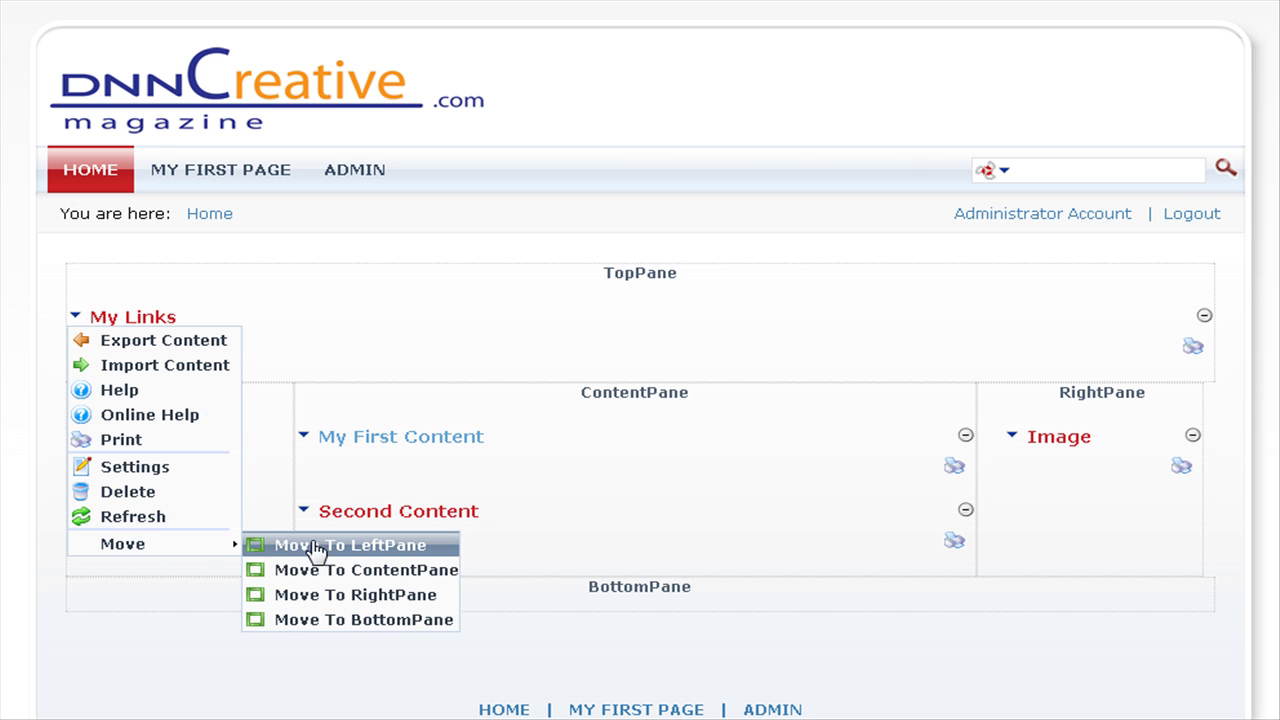
{"action": "left_click", "coordinate": [332, 578]}
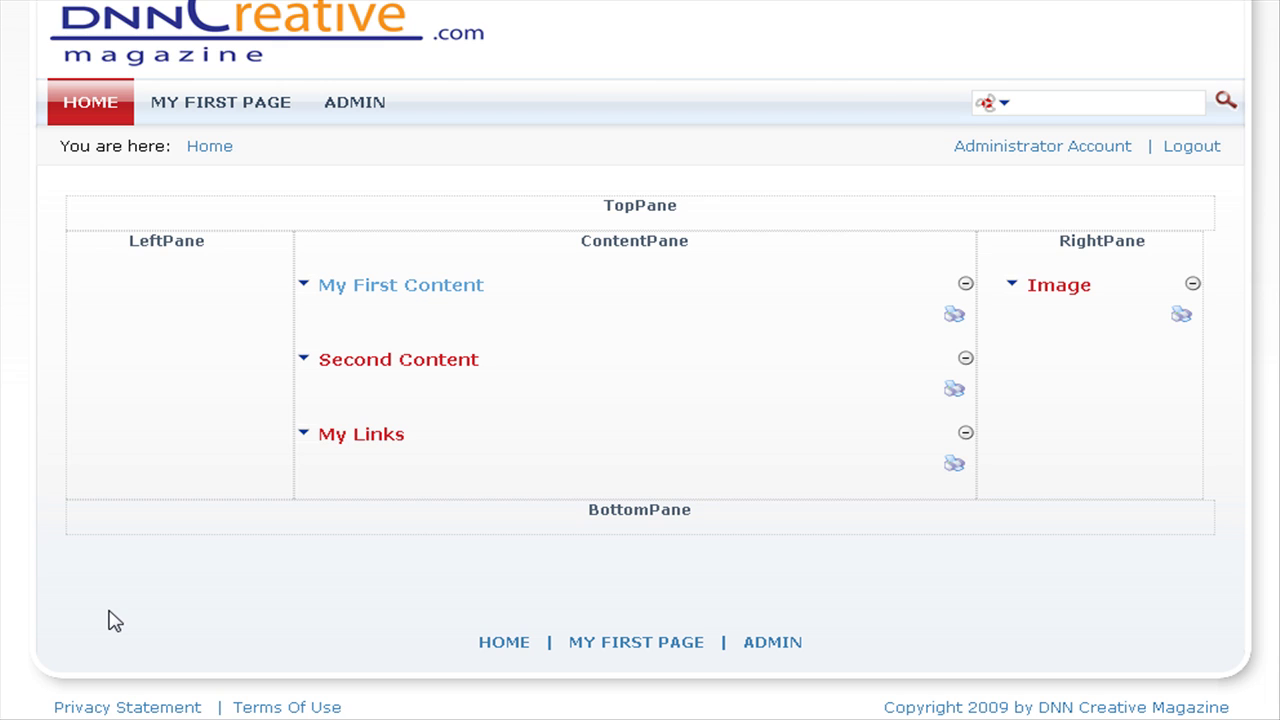
{"action": "scroll", "coordinate": [115, 621], "scroll_direction": "up", "scroll_amount": 3}
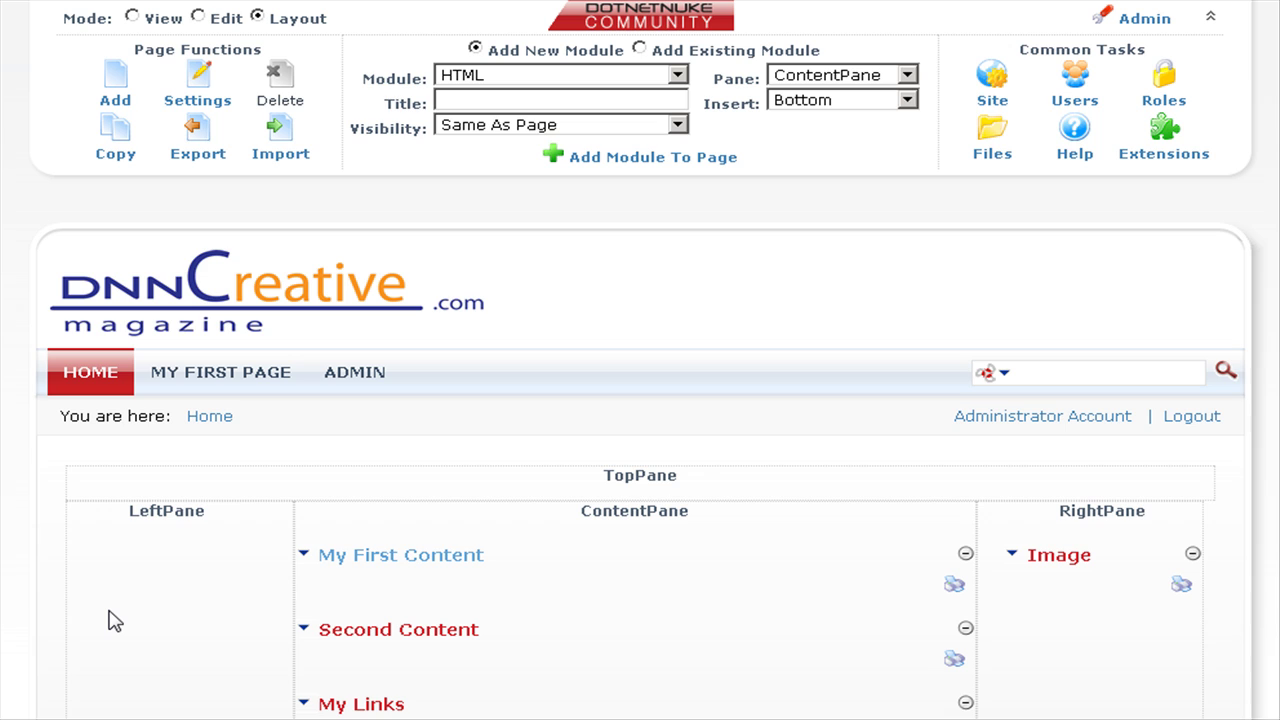
Drag My Links by its title from ContentPane into RightPane beneath Image.
{"action": "scroll", "coordinate": [115, 621], "scroll_direction": "down", "scroll_amount": 3}
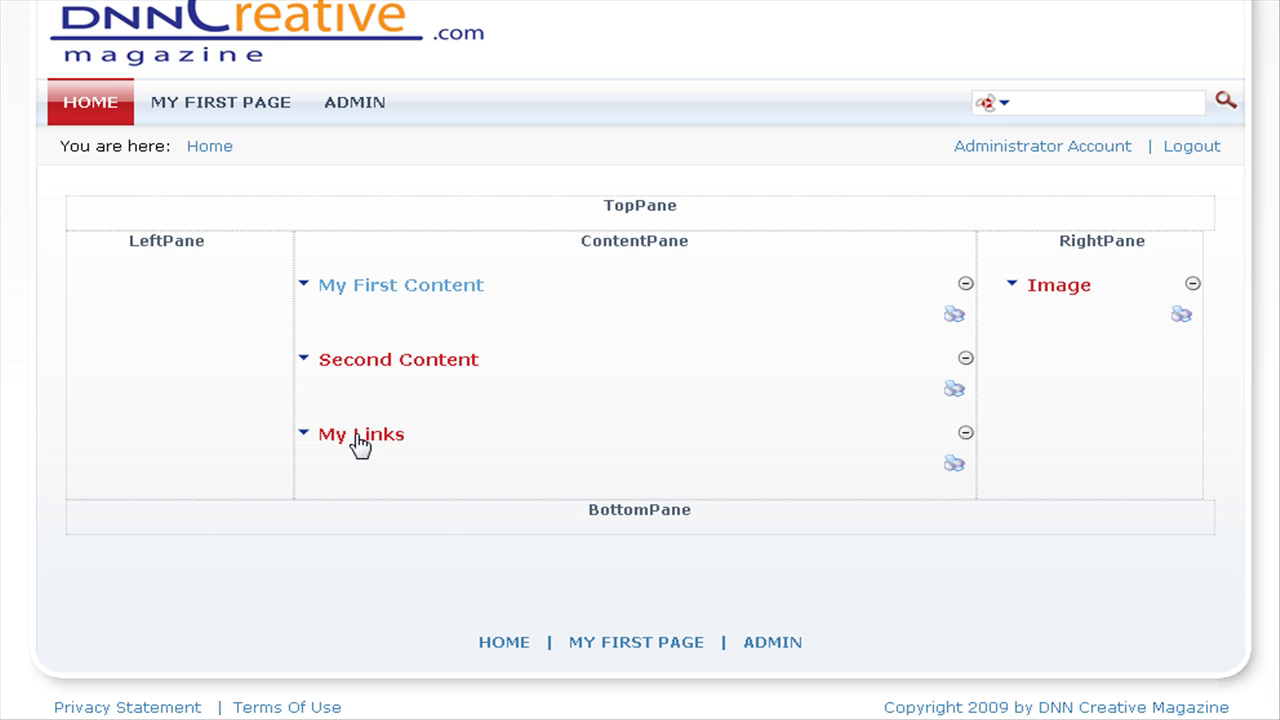
{"action": "left_click_drag", "start_coordinate": [360, 446], "coordinate": [360, 444]}
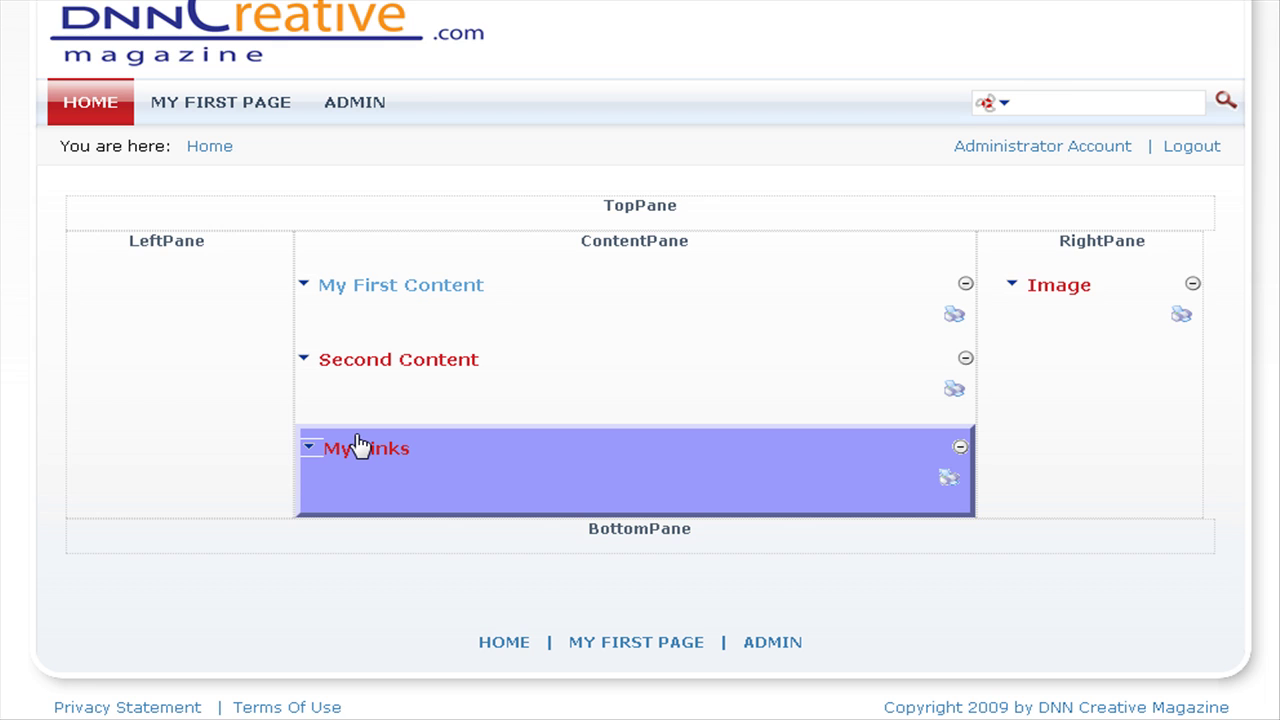
{"action": "left_click_drag", "start_coordinate": [360, 446], "coordinate": [194, 326]}
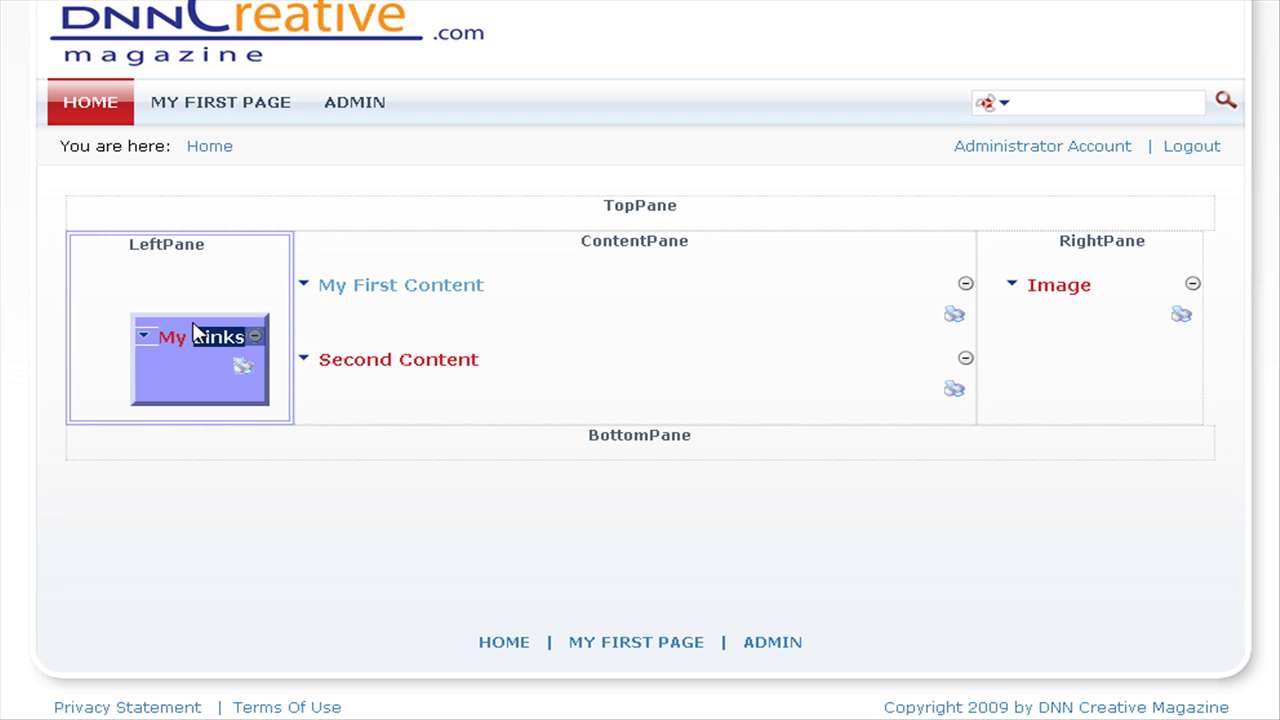
{"action": "left_click_drag", "start_coordinate": [194, 330], "coordinate": [398, 192]}
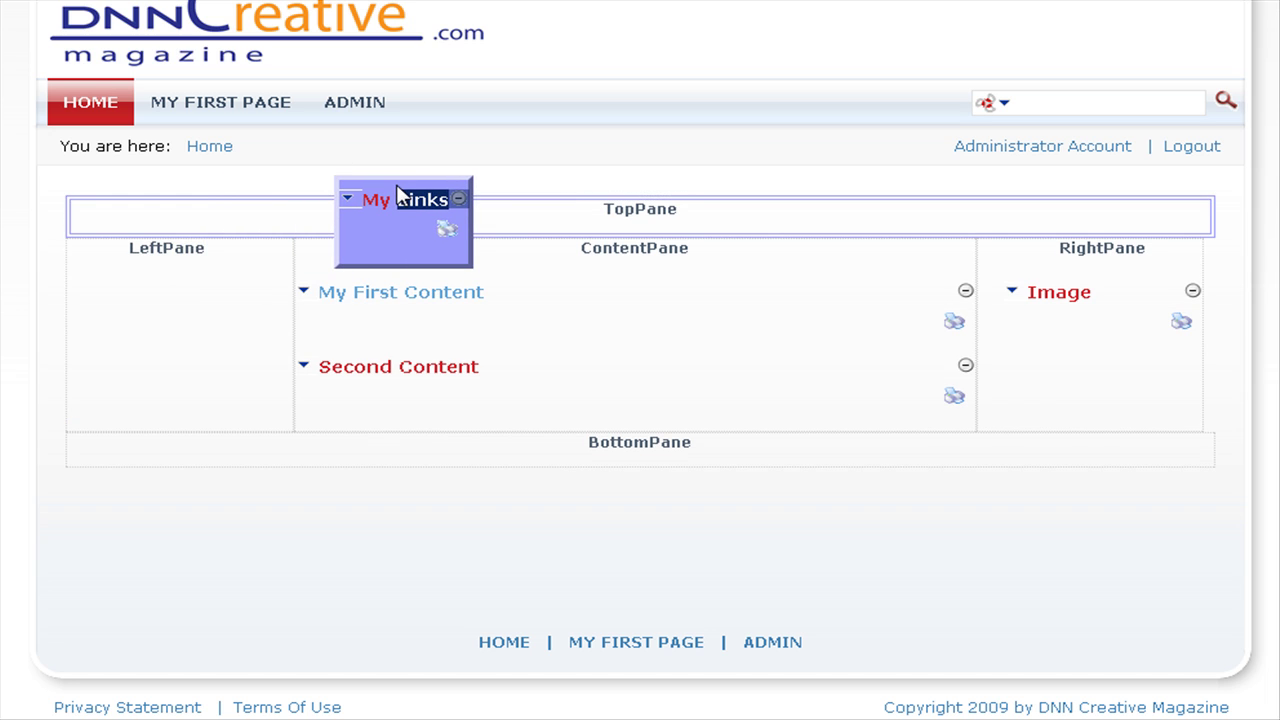
{"action": "left_click_drag", "start_coordinate": [398, 192], "coordinate": [1097, 372]}
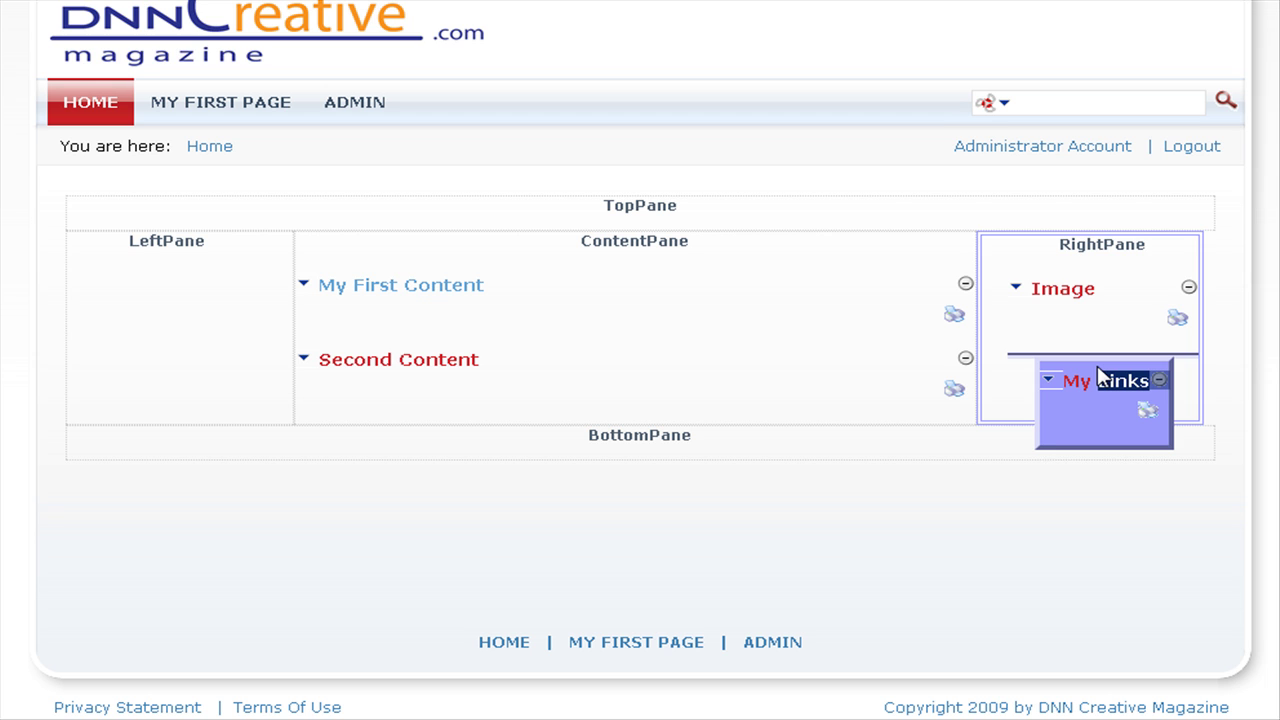
{"action": "left_click_drag", "start_coordinate": [1097, 372], "coordinate": [1094, 374]}
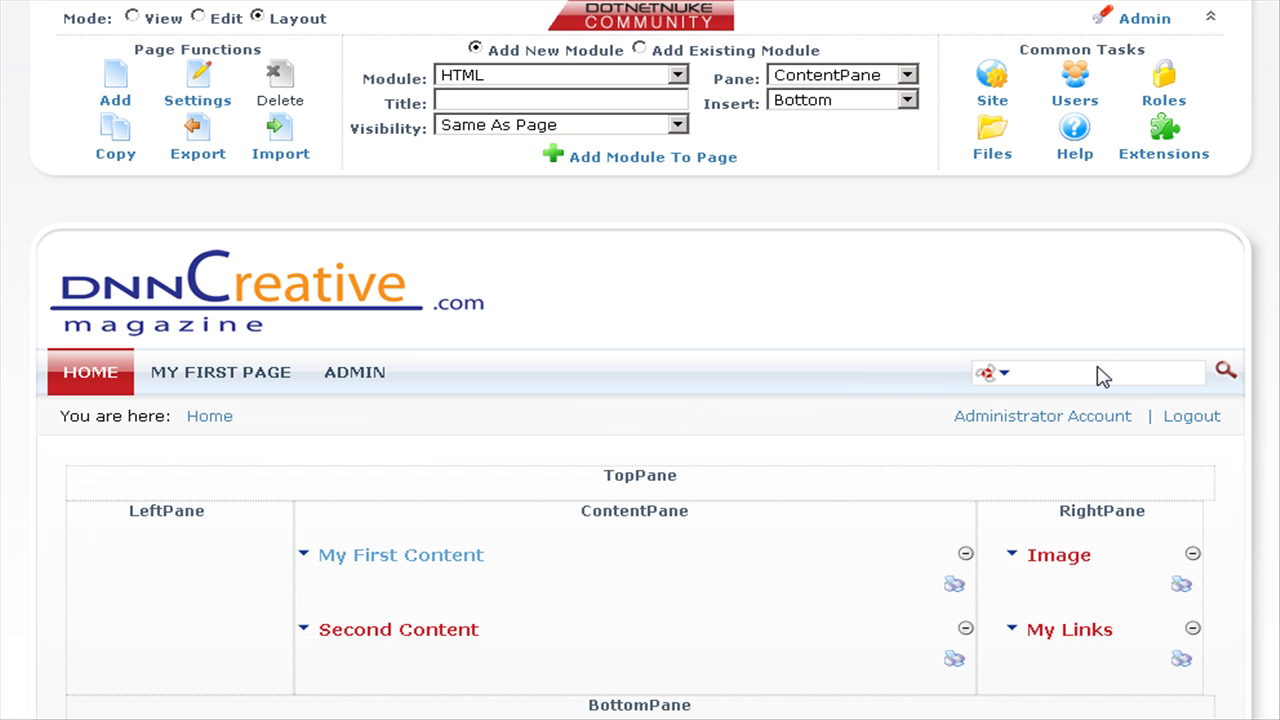
{"action": "scroll", "coordinate": [897, 573], "scroll_direction": "down", "scroll_amount": 3}
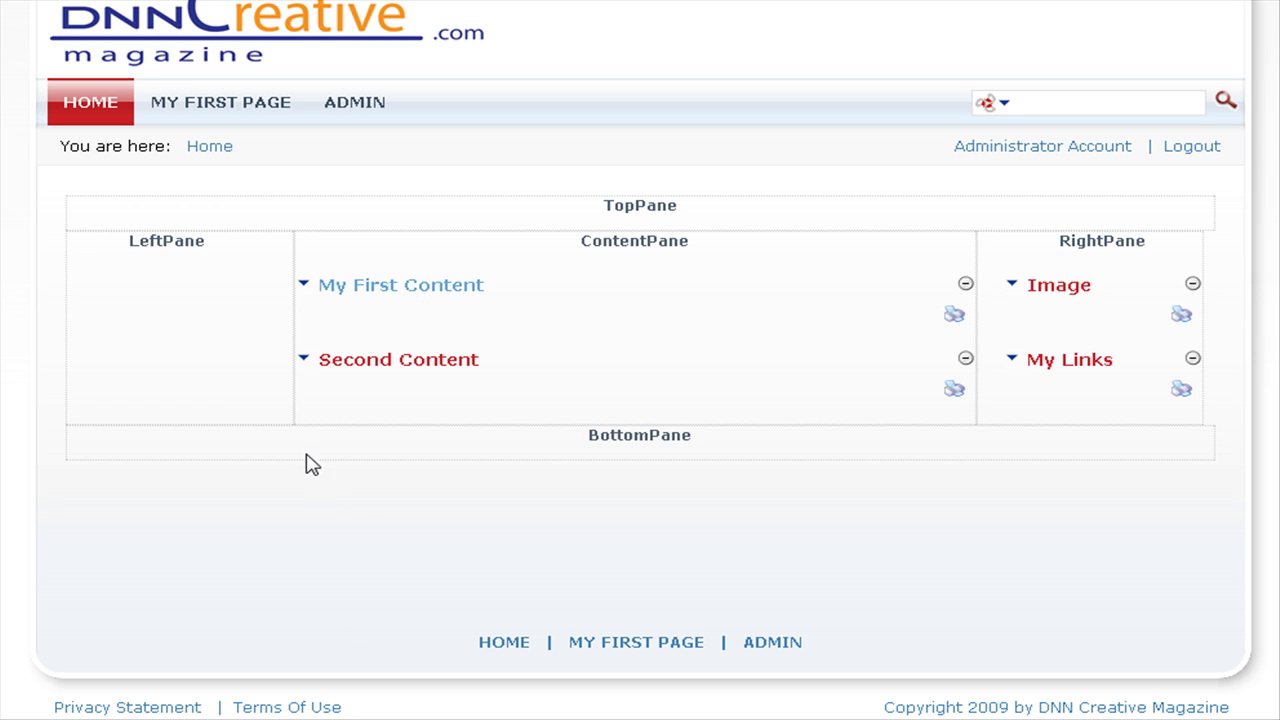
Move Second Content up above My First Content using Move > Move Up.
{"action": "mouse_move", "coordinate": [304, 366]}
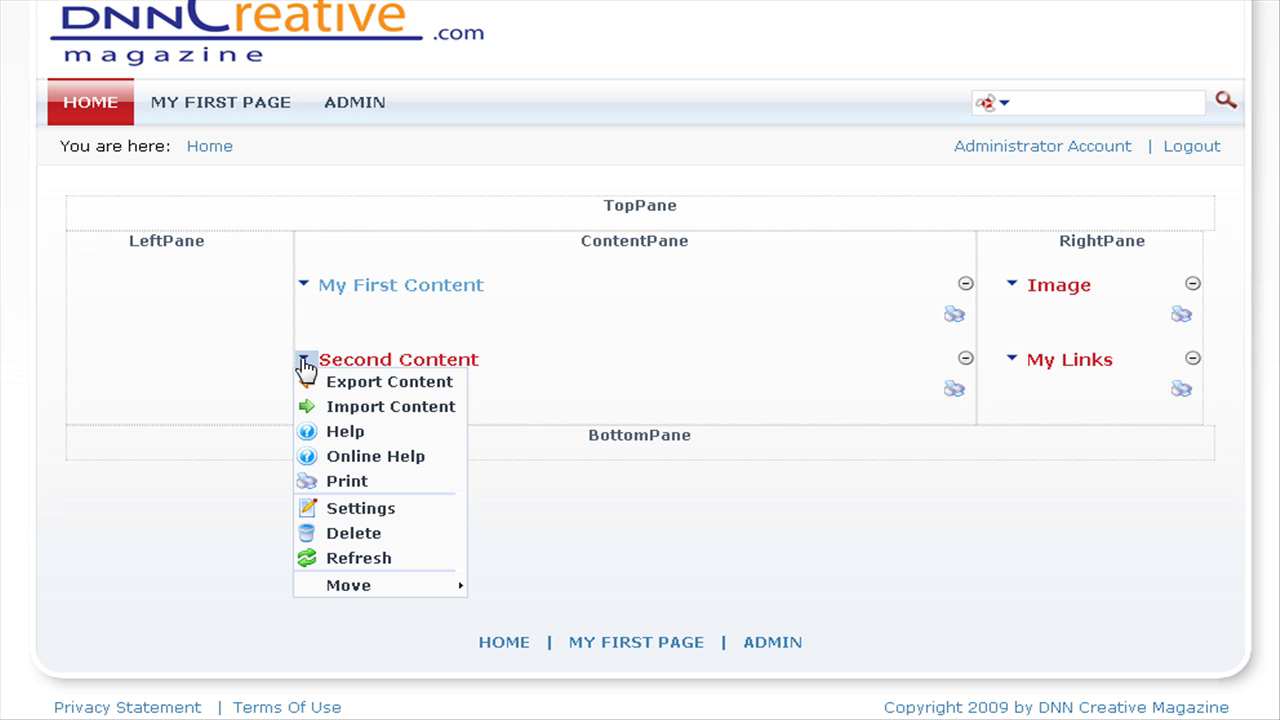
{"action": "mouse_move", "coordinate": [390, 594]}
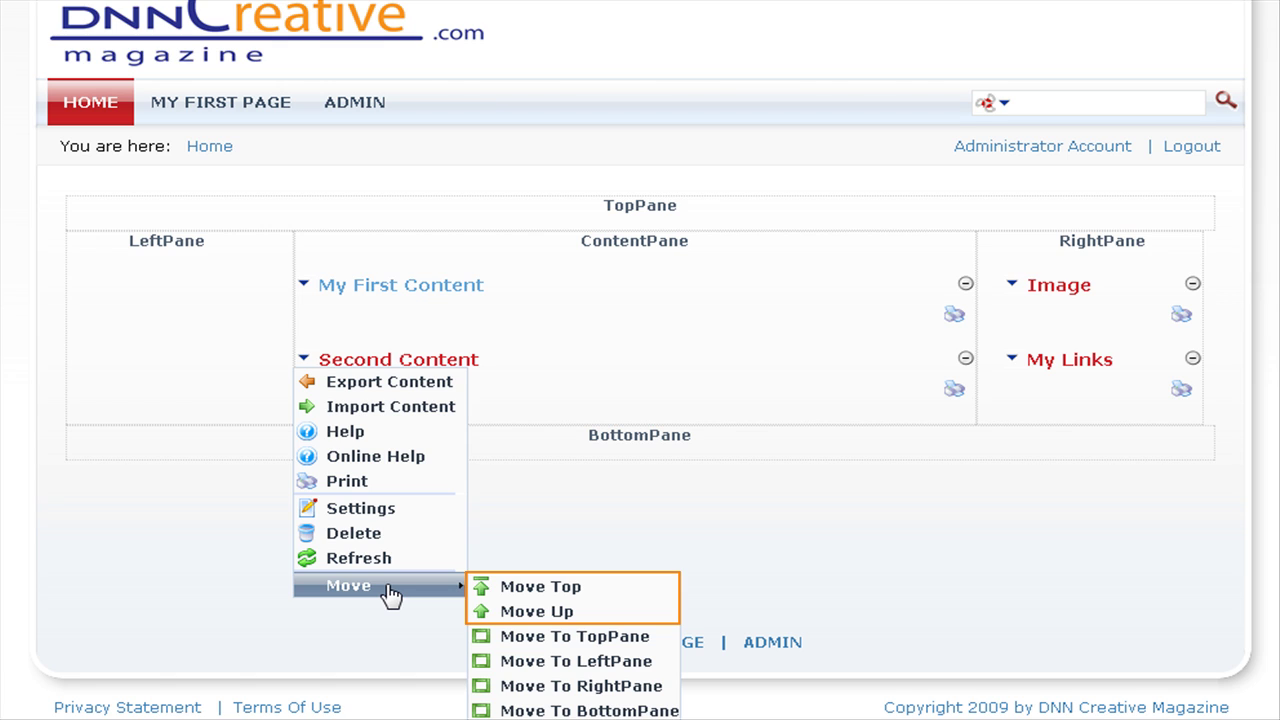
{"action": "left_click", "coordinate": [562, 614]}
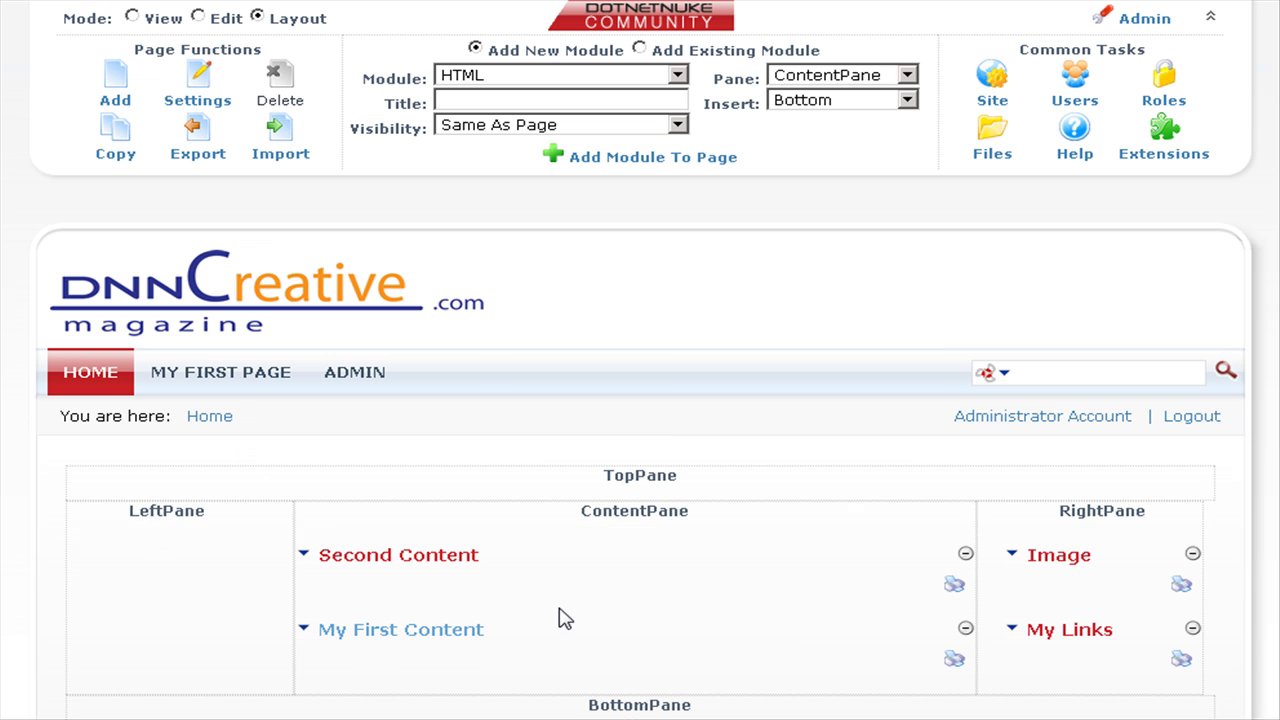
{"action": "scroll", "coordinate": [180, 598], "scroll_direction": "down", "scroll_amount": 3}
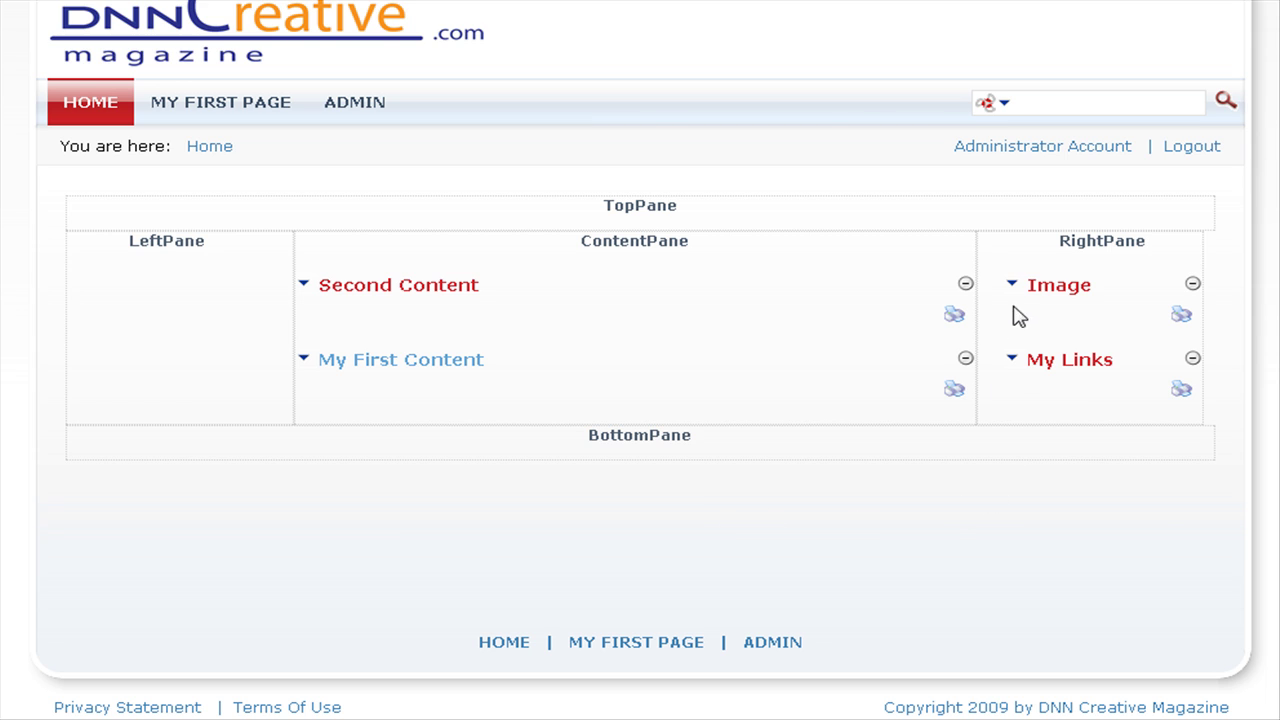
Move Image down below My Links in the RightPane using Move > Move Down.
{"action": "mouse_move", "coordinate": [1012, 285]}
{"action": "mouse_move", "coordinate": [1100, 514]}
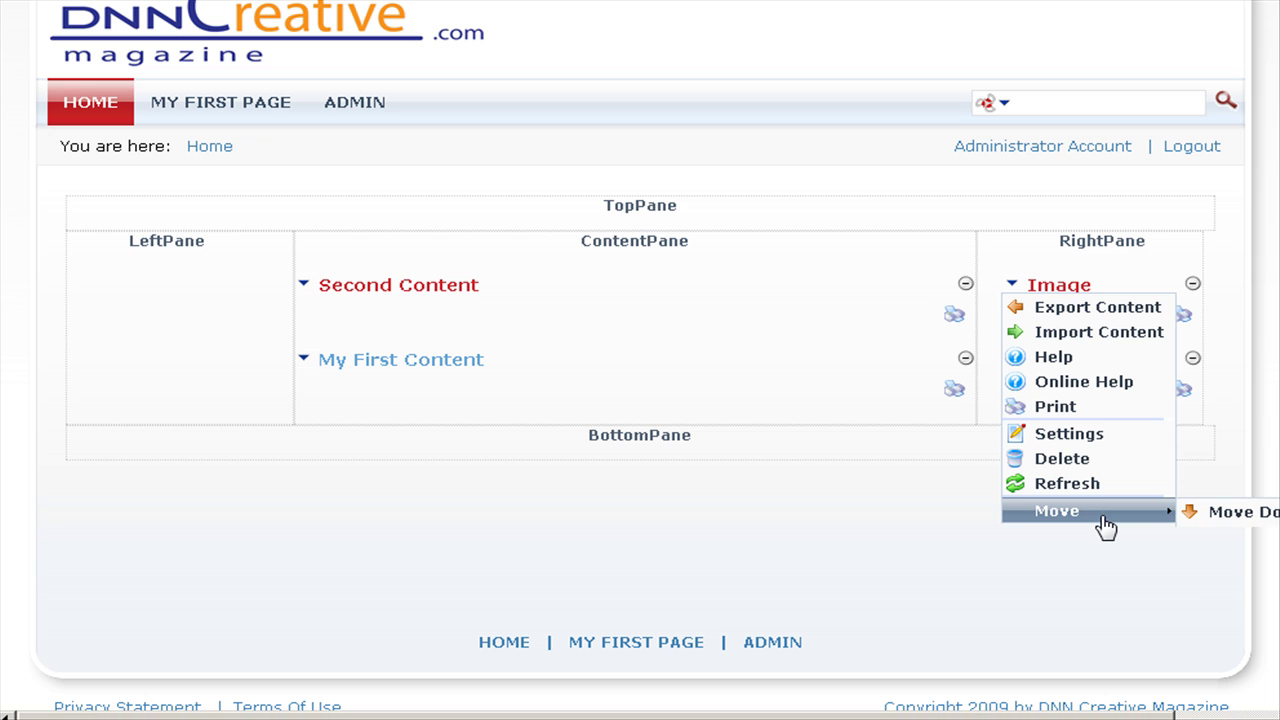
{"action": "left_click", "coordinate": [1213, 517]}
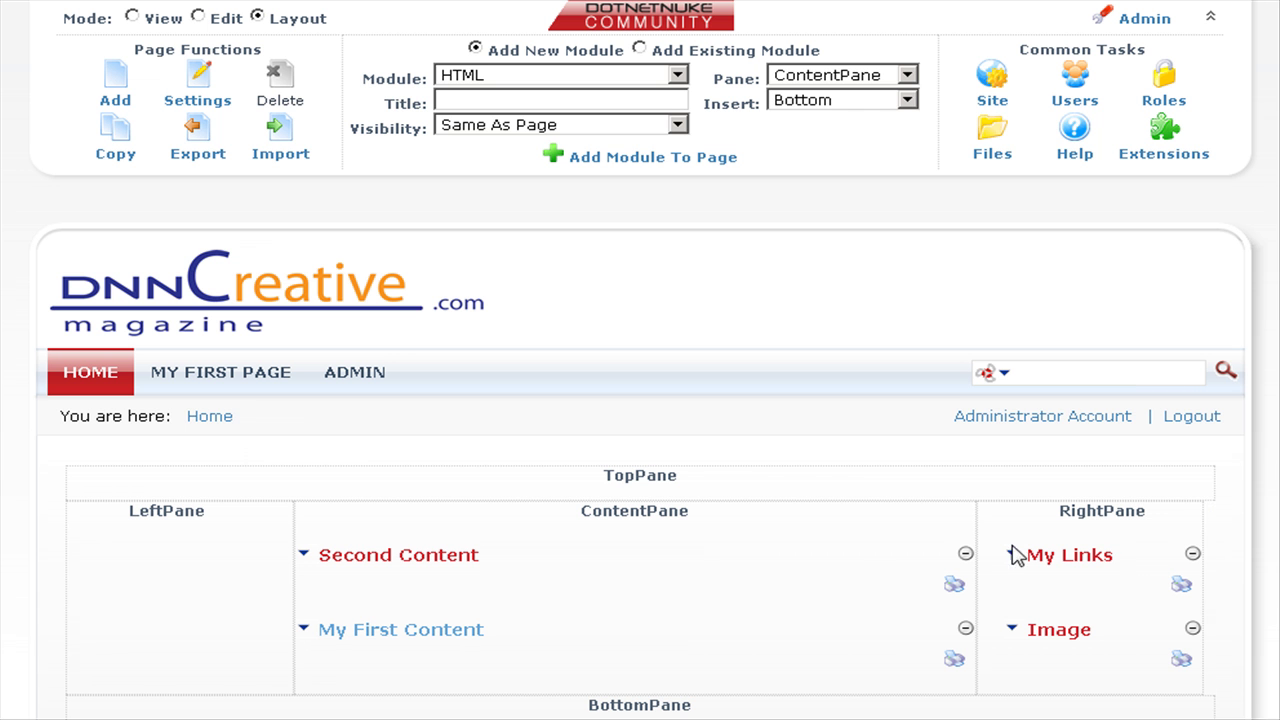
{"action": "scroll", "coordinate": [736, 596], "scroll_direction": "down", "scroll_amount": 2}
{"action": "scroll", "coordinate": [736, 596], "scroll_direction": "down", "scroll_amount": 1}
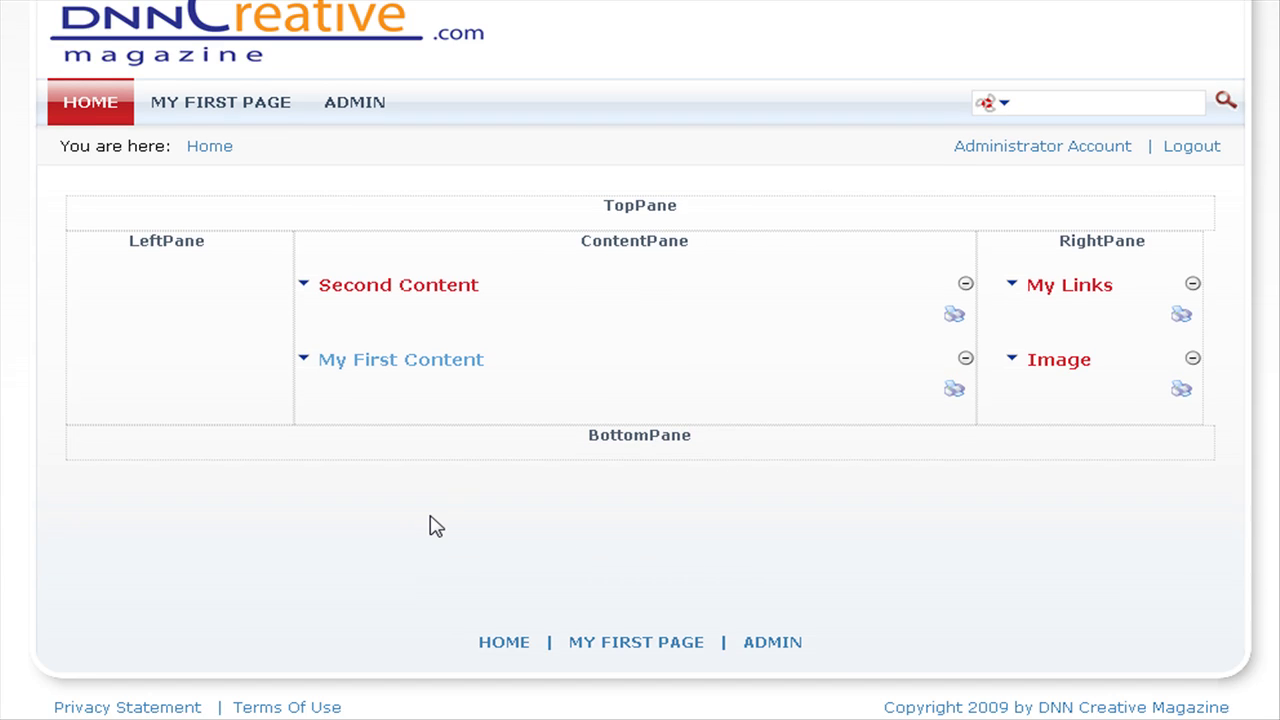
{"action": "scroll", "coordinate": [434, 523], "scroll_direction": "up", "scroll_amount": 1}
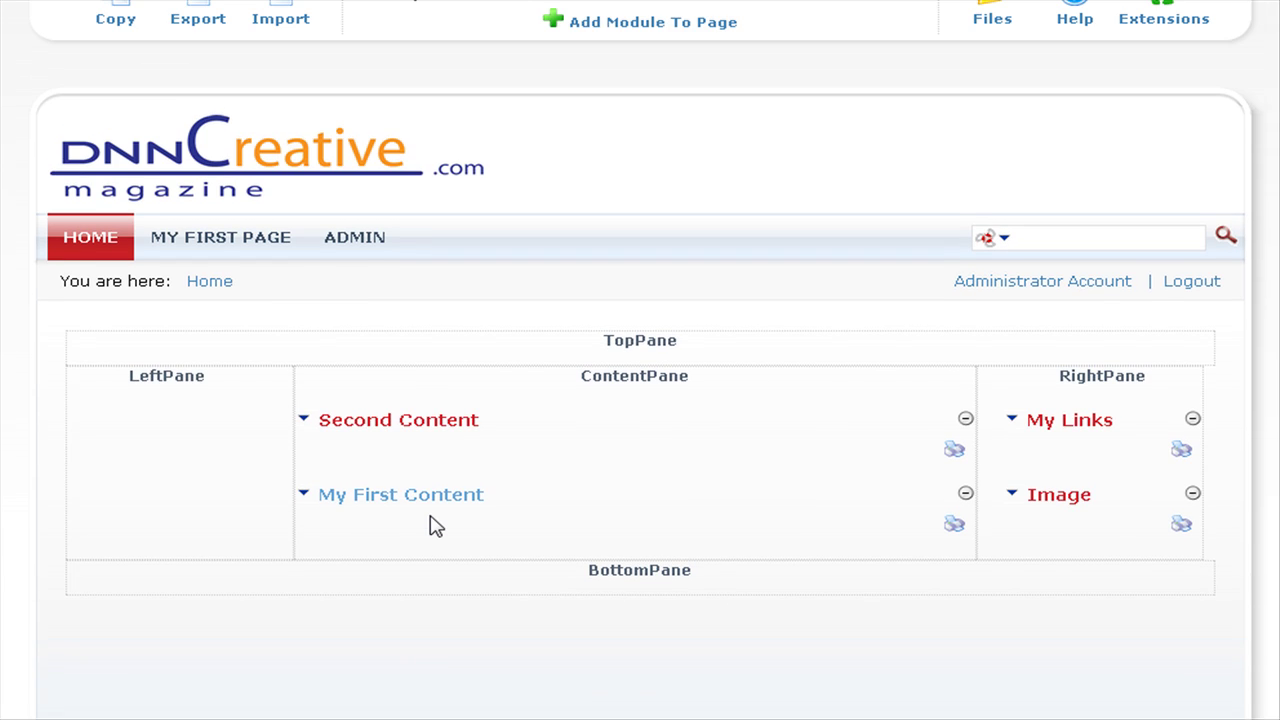
Log out and review the rearranged Home page modules as a visitor.
{"action": "left_click", "coordinate": [1192, 284]}
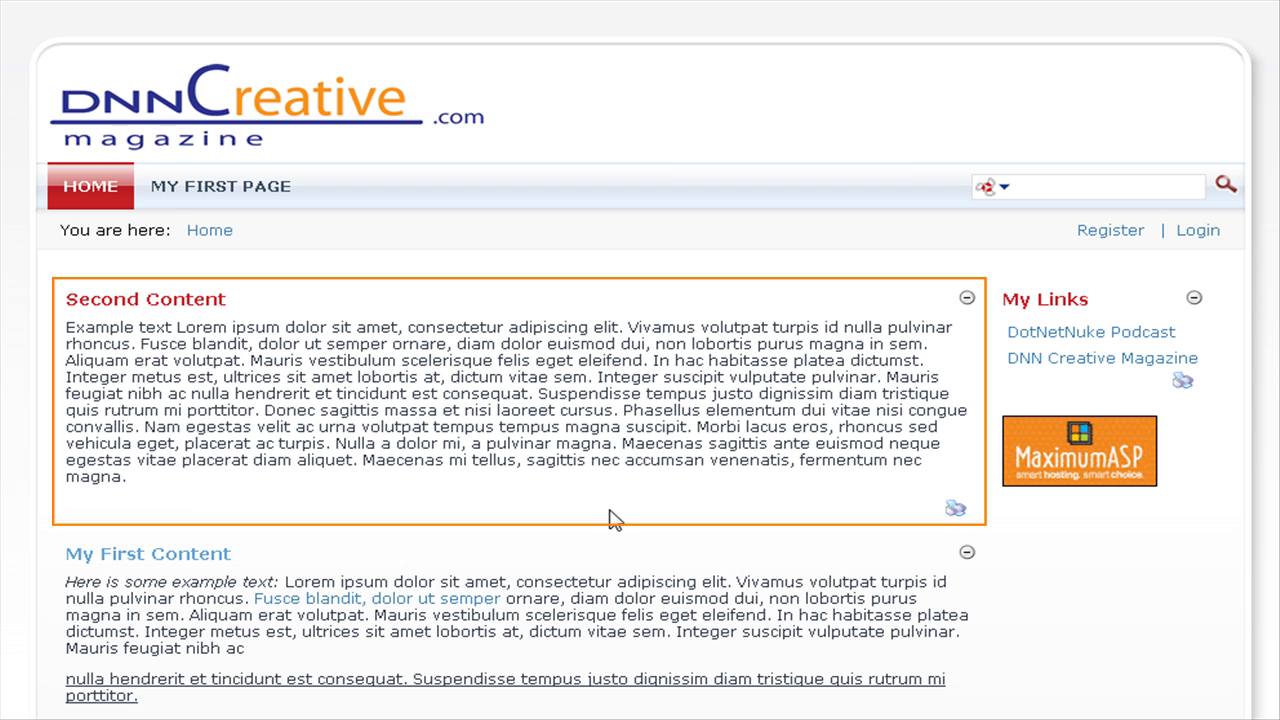
{"action": "scroll", "coordinate": [615, 520], "scroll_direction": "down", "scroll_amount": 3}
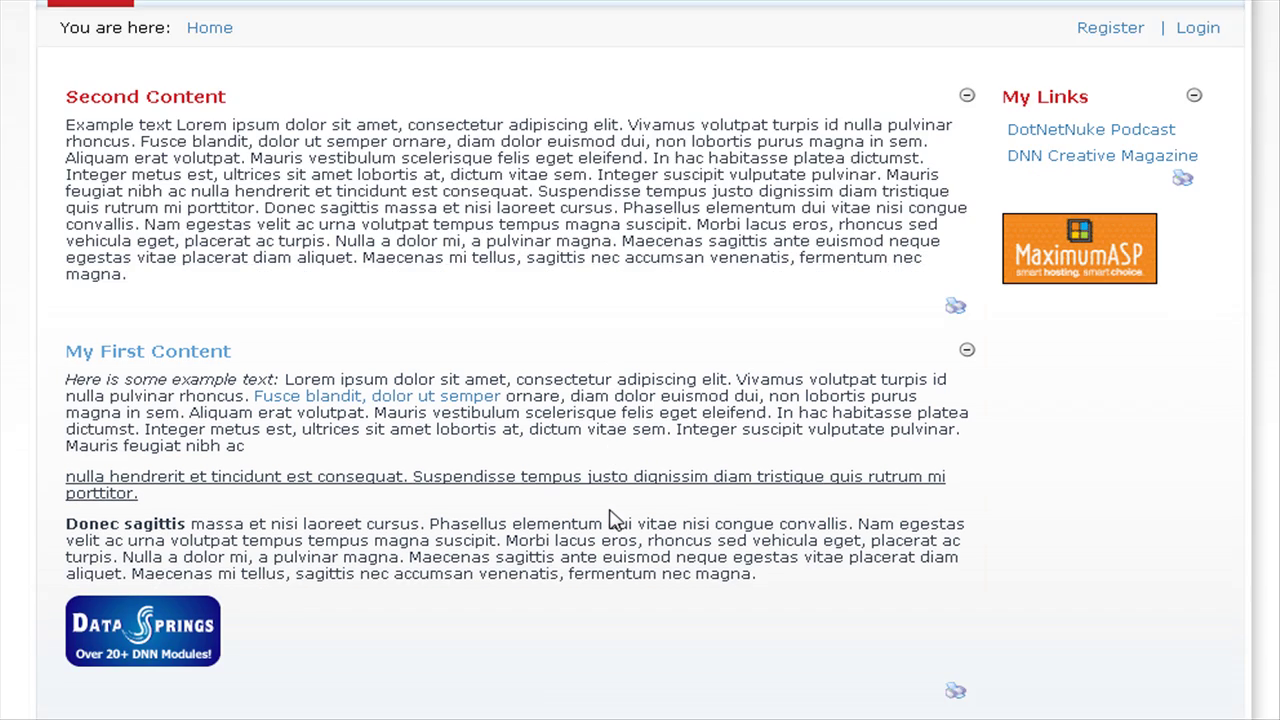
{"action": "scroll", "coordinate": [608, 511], "scroll_direction": "up", "scroll_amount": 3}
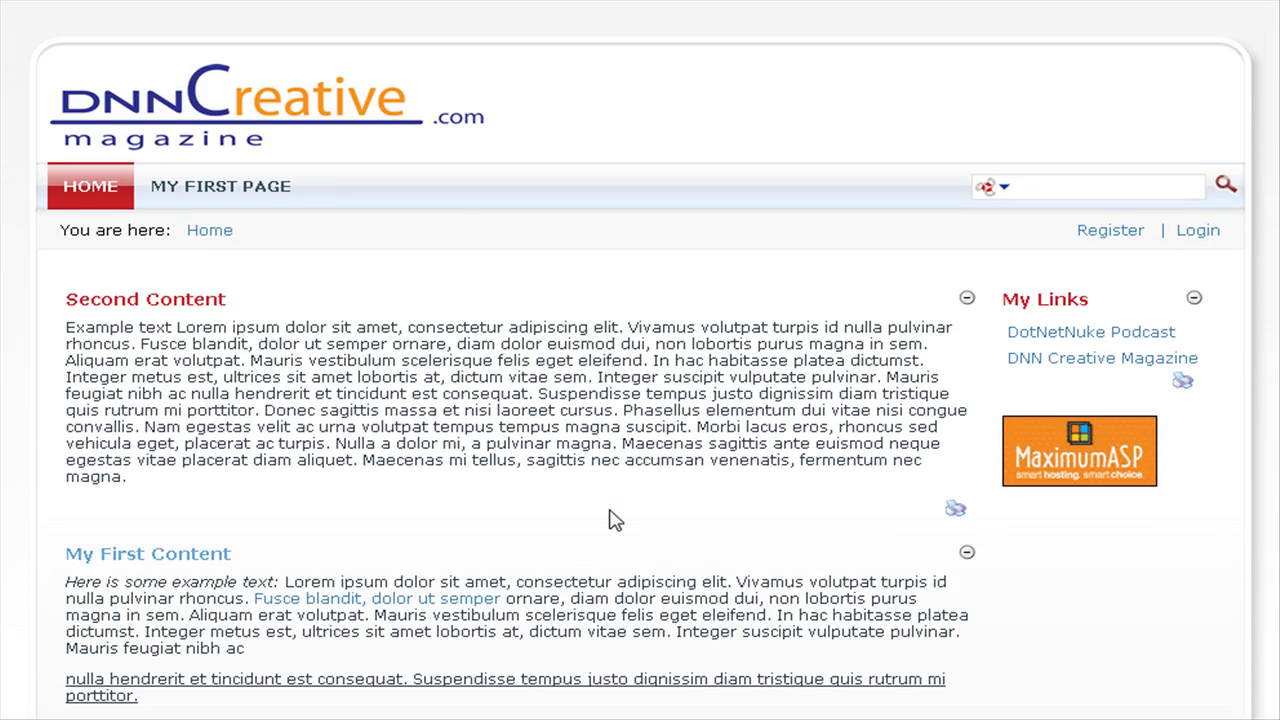